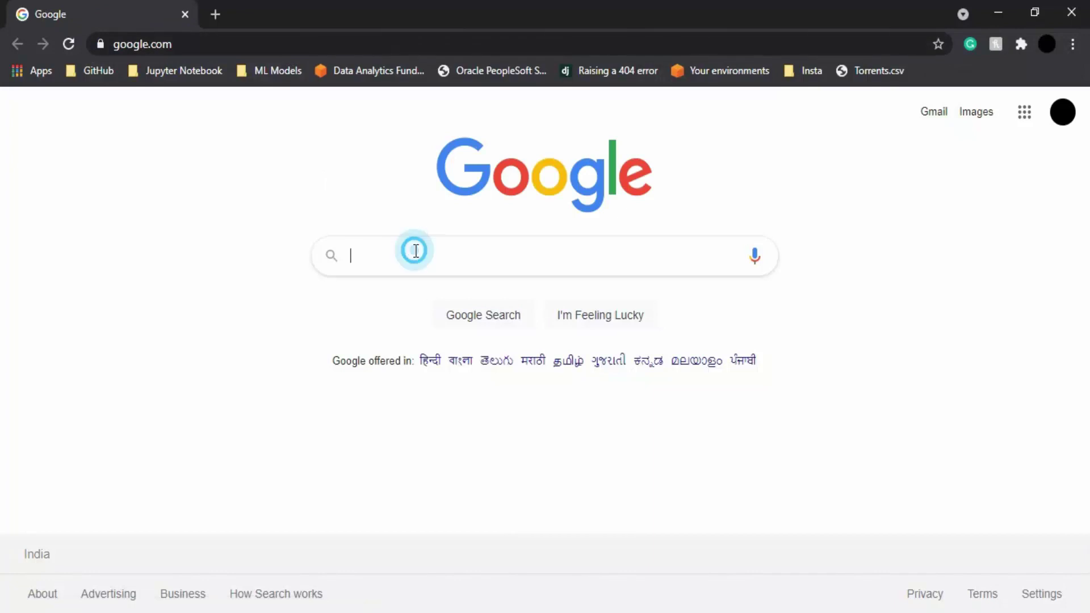
Search Google for 'iris dataset' using the earlier search suggestion.
{"action": "left_click", "coordinate": [414, 251]}
{"action": "key", "text": "Down"}
{"action": "key", "text": "Down"}
{"action": "key", "text": "Return"}
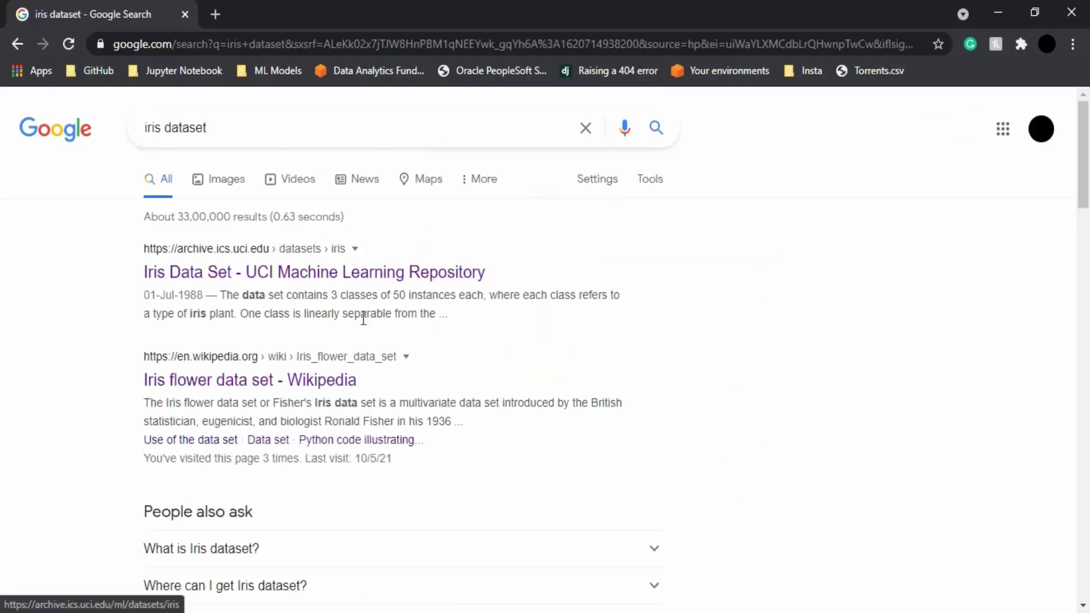
Open the Wikipedia Iris flower data set article in a new tab and reset its zoom to 100%.
{"action": "right_click", "coordinate": [317, 386]}
{"action": "left_click", "coordinate": [339, 388]}
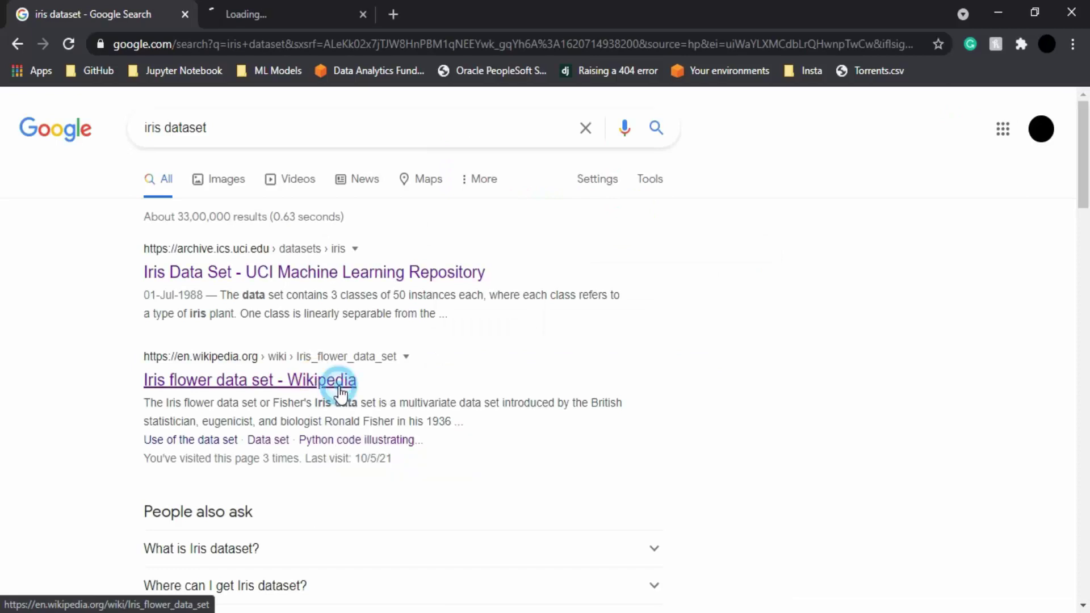
{"action": "left_click", "coordinate": [232, 11]}
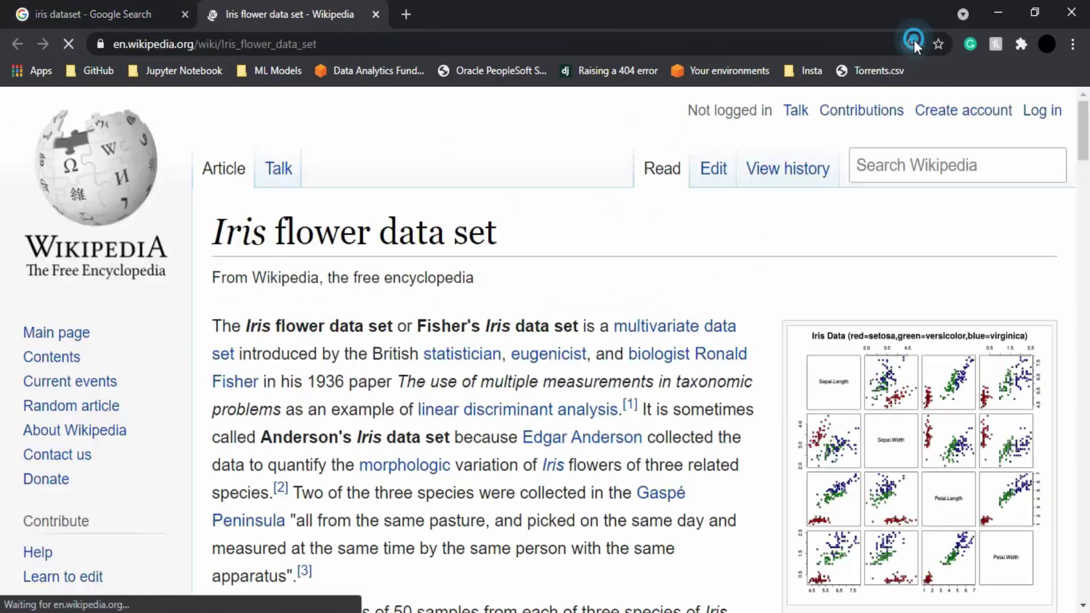
{"action": "left_click", "coordinate": [913, 43]}
{"action": "left_click", "coordinate": [910, 76]}
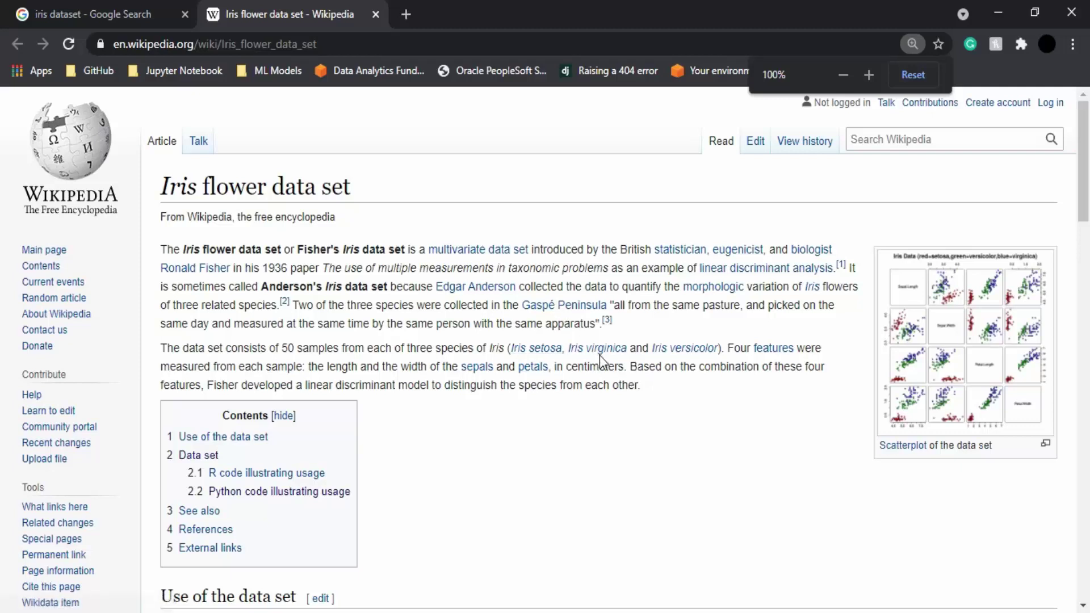
{"action": "mouse_move", "coordinate": [681, 355]}
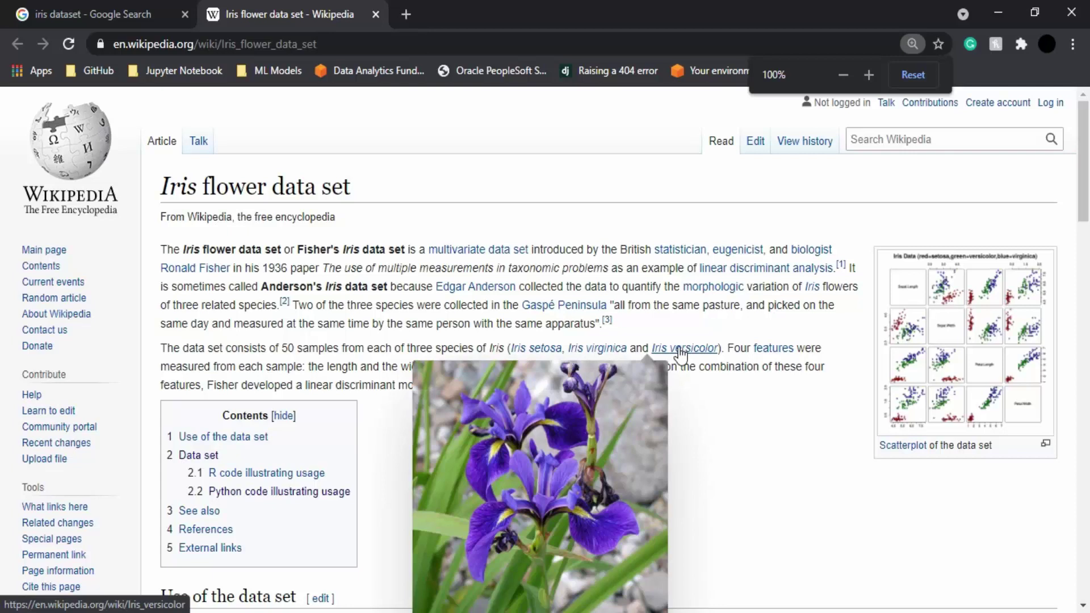
{"action": "mouse_move", "coordinate": [543, 353]}
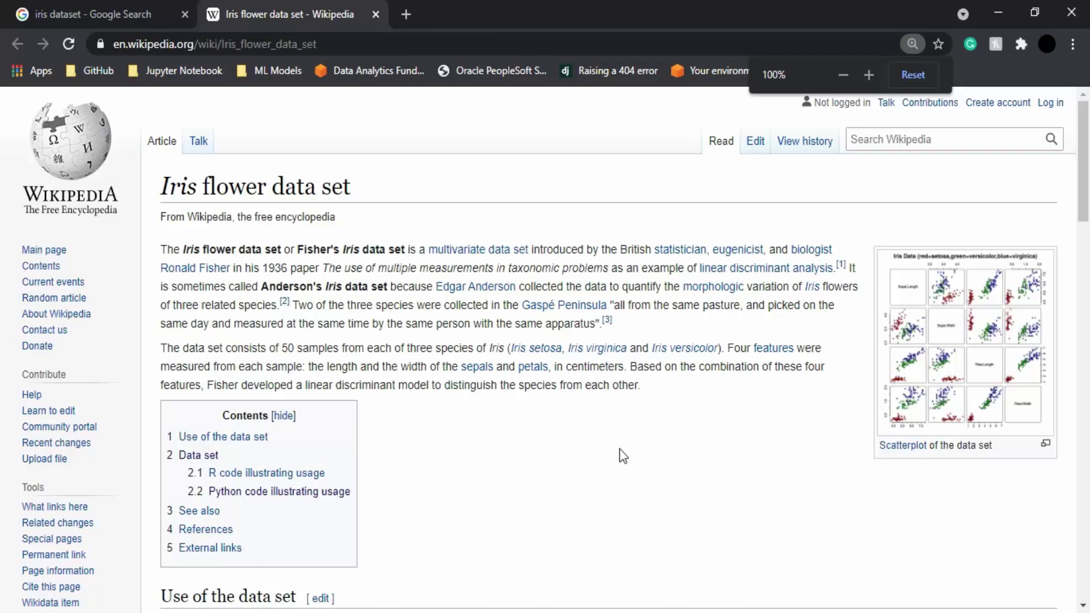
Read the Iris flower data set article down to the references and back to the top, closing the zoom bubble.
{"action": "scroll", "coordinate": [620, 450], "scroll_direction": "down", "scroll_amount": 8}
{"action": "scroll", "coordinate": [620, 450], "scroll_direction": "down", "scroll_amount": 7}
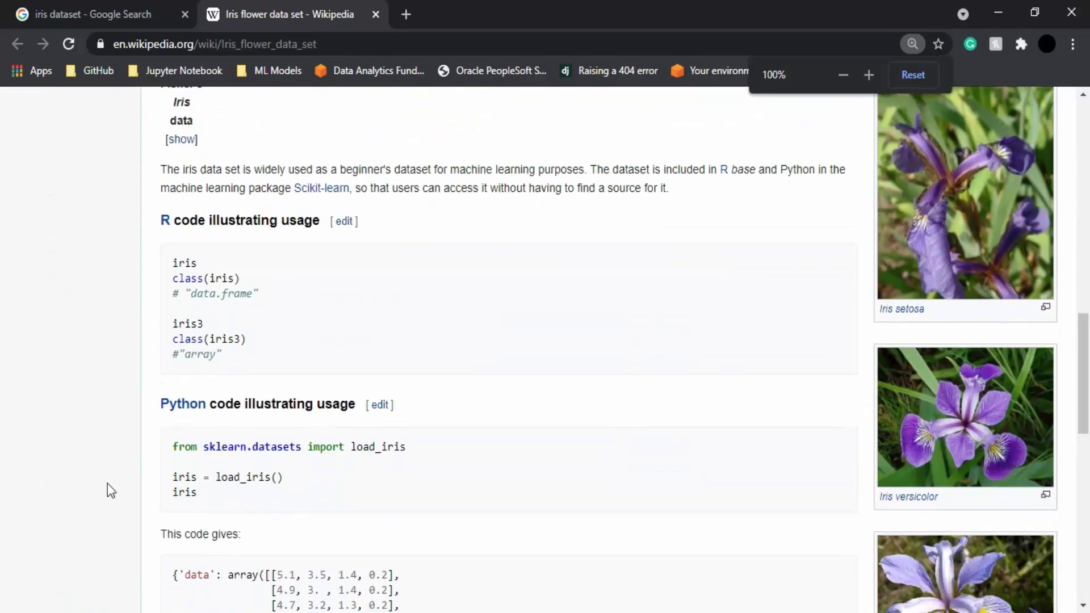
{"action": "scroll", "coordinate": [214, 301], "scroll_direction": "up", "scroll_amount": 1}
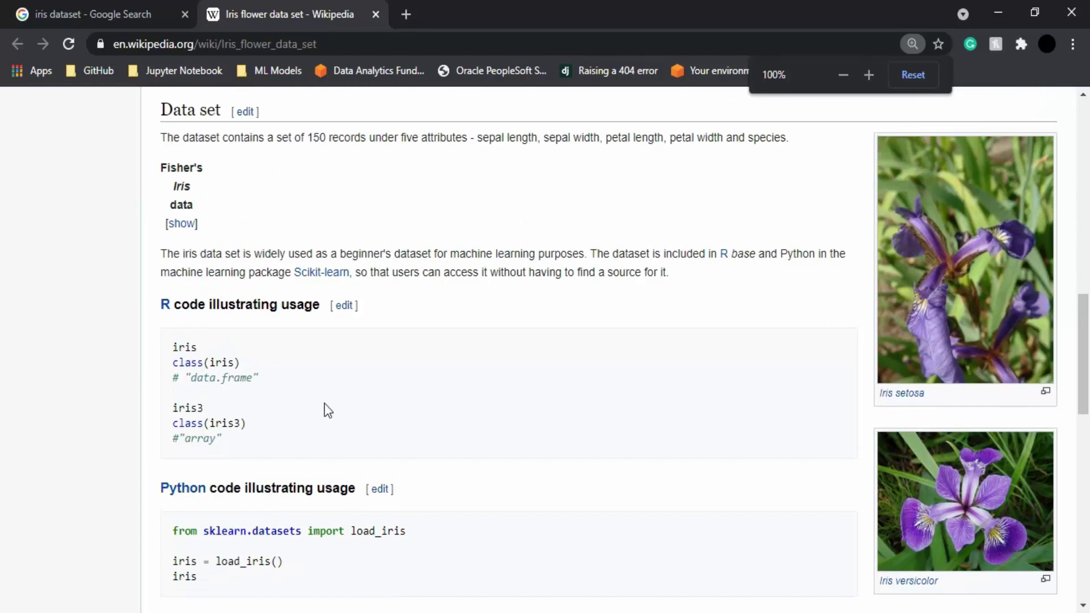
{"action": "left_click", "coordinate": [848, 107]}
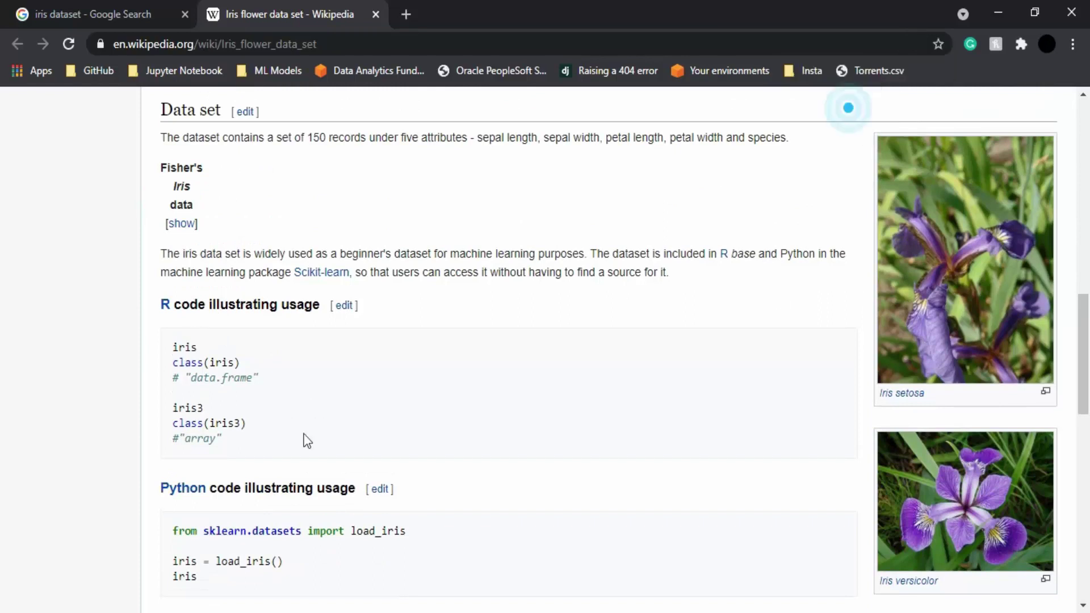
{"action": "scroll", "coordinate": [275, 311], "scroll_direction": "down", "scroll_amount": 1}
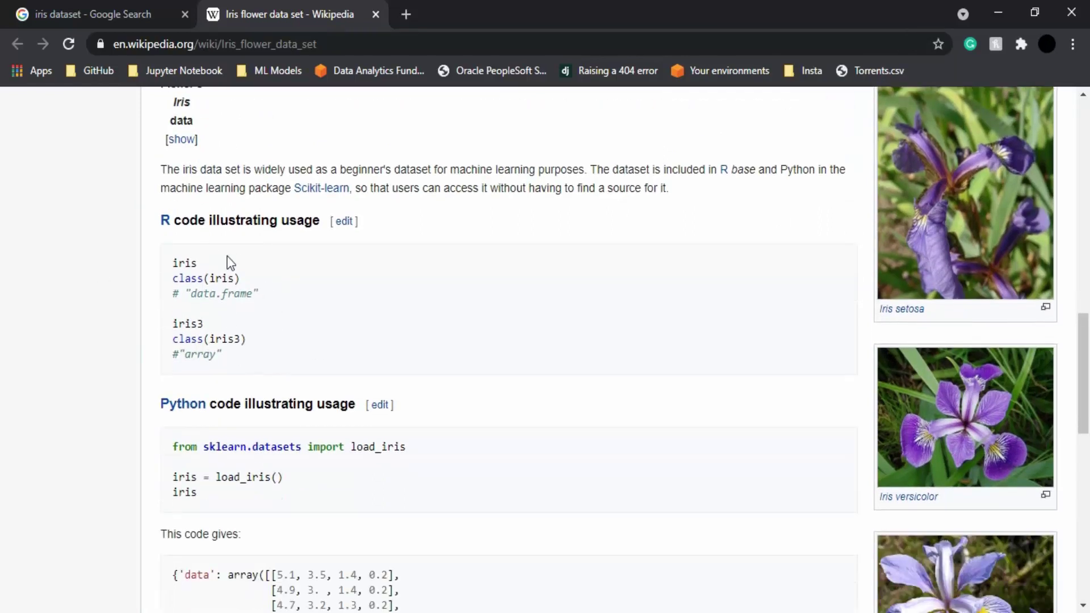
{"action": "scroll", "coordinate": [207, 483], "scroll_direction": "down", "scroll_amount": 2}
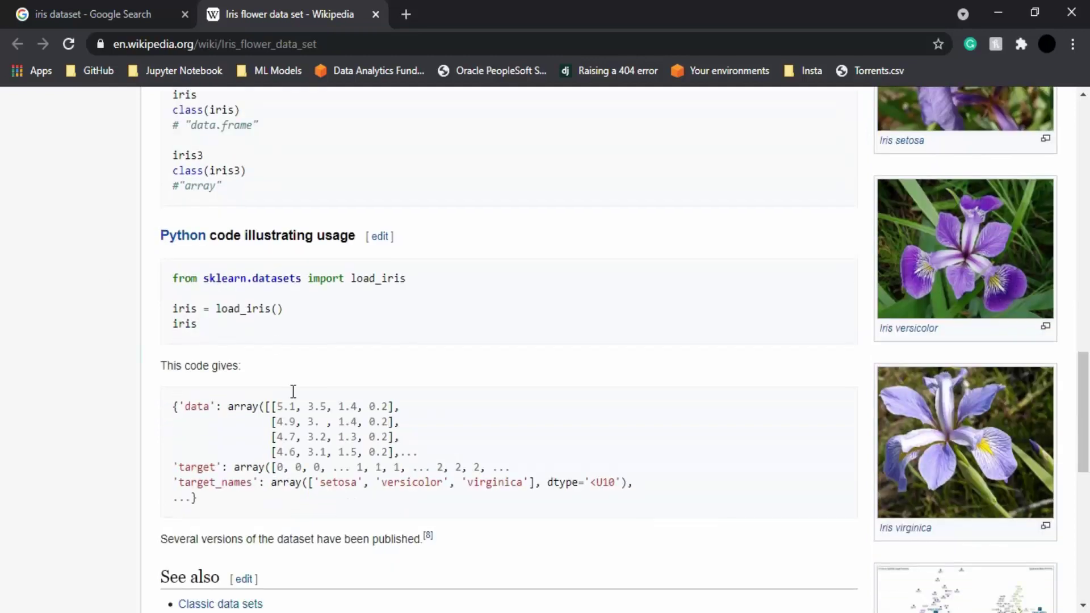
{"action": "scroll", "coordinate": [316, 479], "scroll_direction": "down", "scroll_amount": 4}
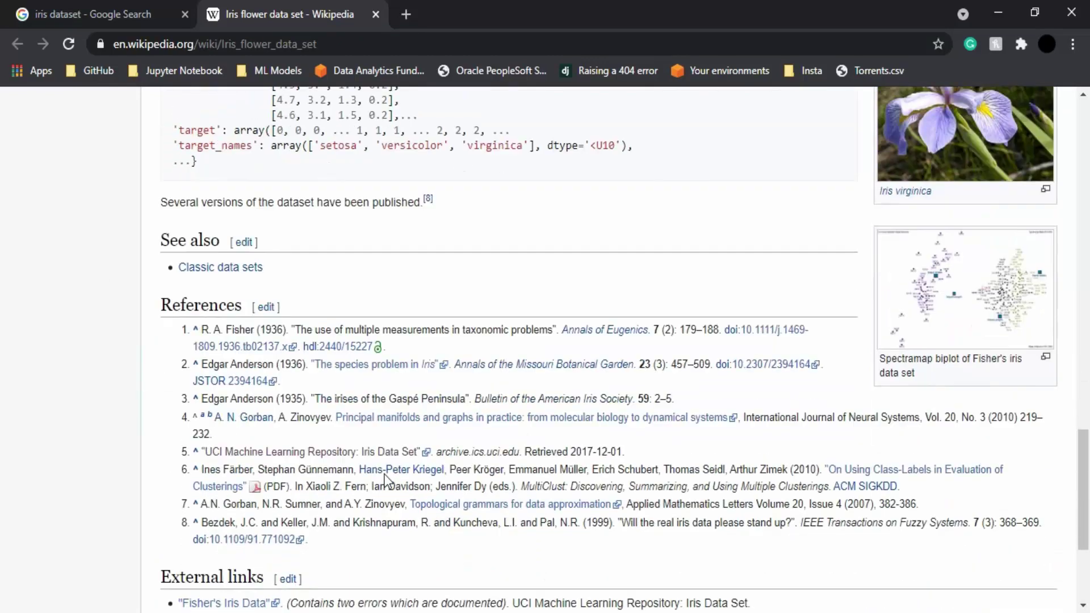
{"action": "scroll", "coordinate": [385, 479], "scroll_direction": "down", "scroll_amount": 1}
{"action": "scroll", "coordinate": [385, 480], "scroll_direction": "up", "scroll_amount": 1}
{"action": "scroll", "coordinate": [386, 479], "scroll_direction": "down", "scroll_amount": 2}
{"action": "scroll", "coordinate": [386, 479], "scroll_direction": "up", "scroll_amount": 15}
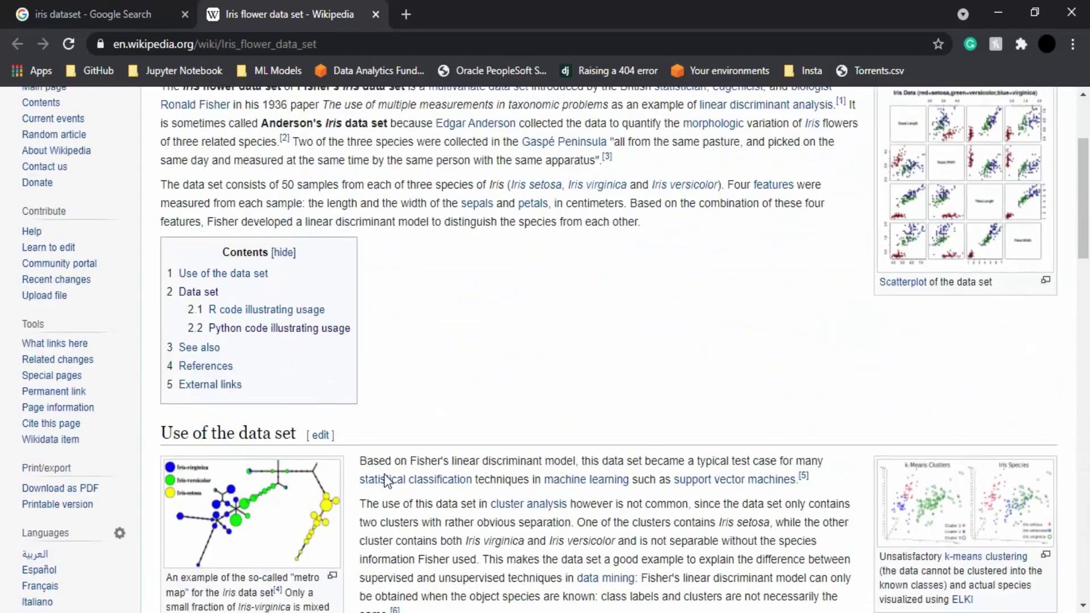
{"action": "scroll", "coordinate": [388, 481], "scroll_direction": "up", "scroll_amount": 1}
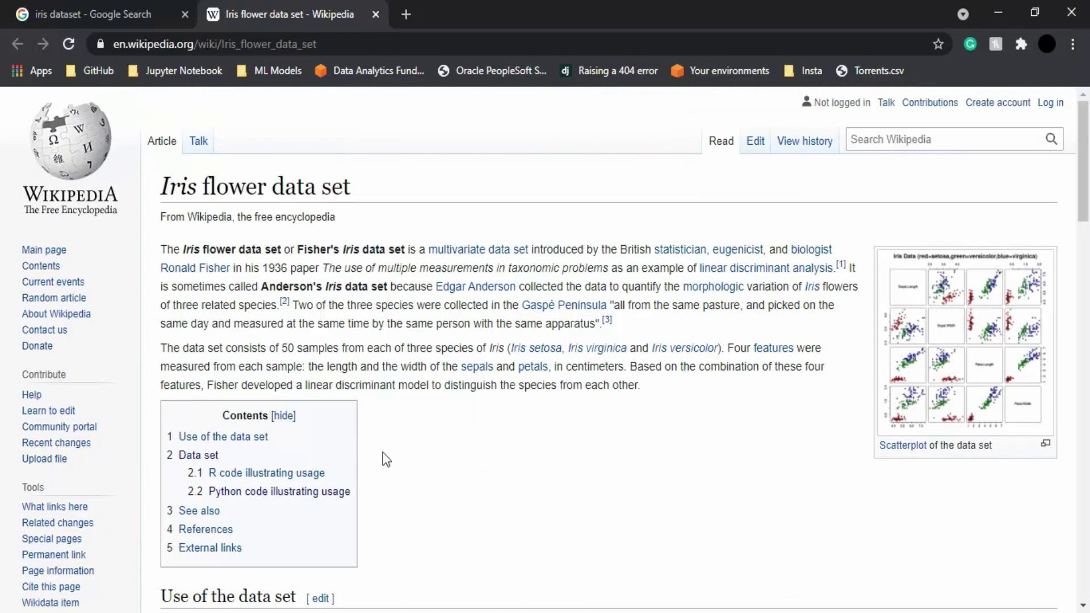
Close the Wikipedia tab, search 'iris dataset csv file', and open the Kaggle Iris Species page.
{"action": "left_click", "coordinate": [376, 15]}
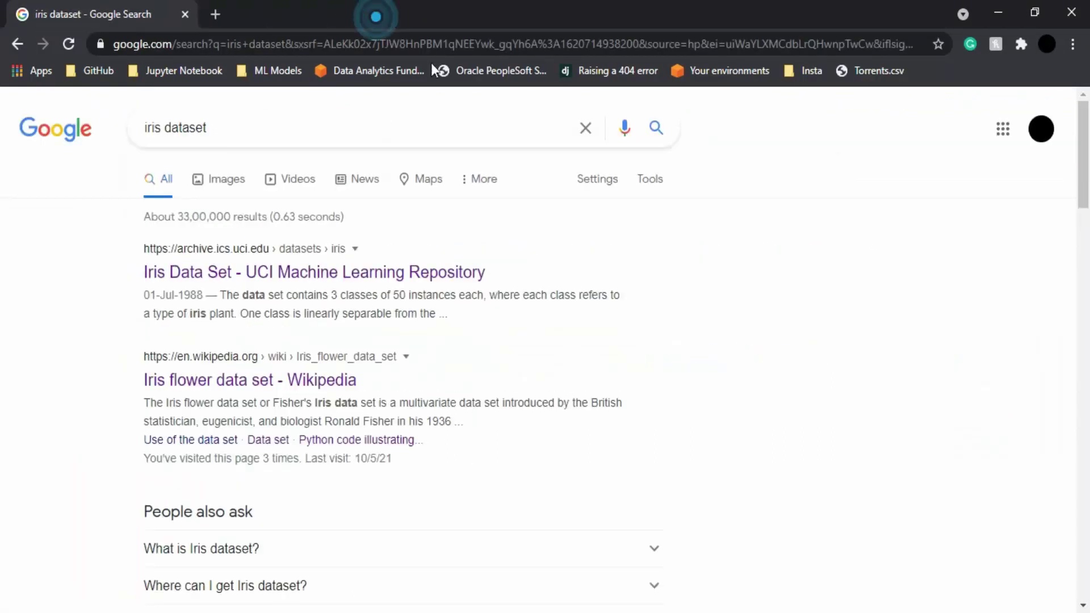
{"action": "left_click", "coordinate": [218, 130]}
{"action": "key", "text": "Down"}
{"action": "key", "text": "Down"}
{"action": "key", "text": "Return"}
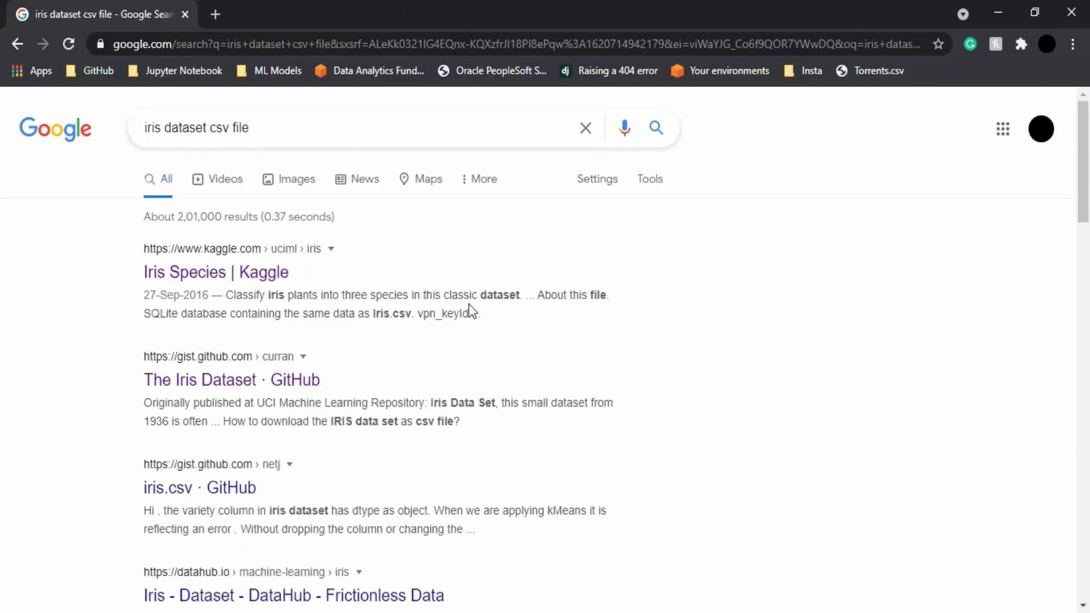
{"action": "left_click", "coordinate": [242, 277]}
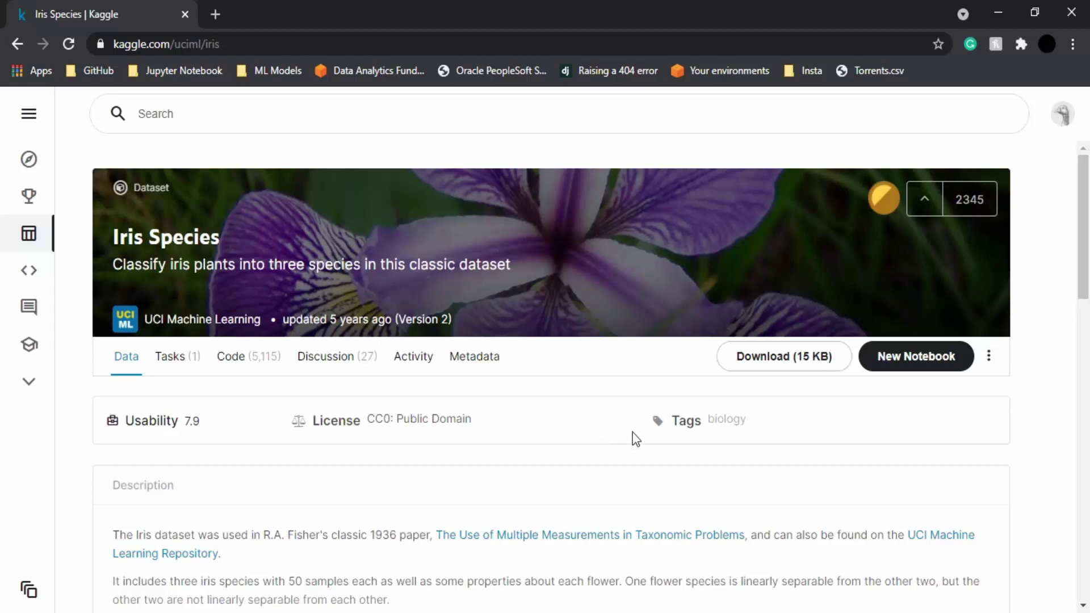
Scroll to Kaggle's Data Explorer and download the whole 15 KB Iris dataset.
{"action": "scroll", "coordinate": [631, 437], "scroll_direction": "down", "scroll_amount": 3}
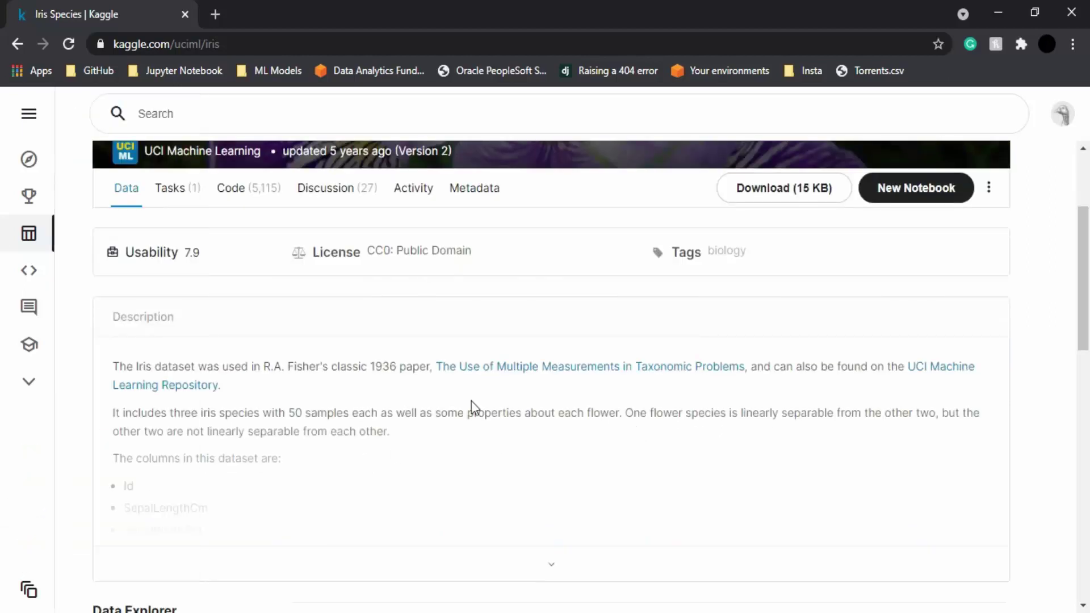
{"action": "scroll", "coordinate": [711, 448], "scroll_direction": "down", "scroll_amount": 3}
{"action": "scroll", "coordinate": [714, 457], "scroll_direction": "down", "scroll_amount": 4}
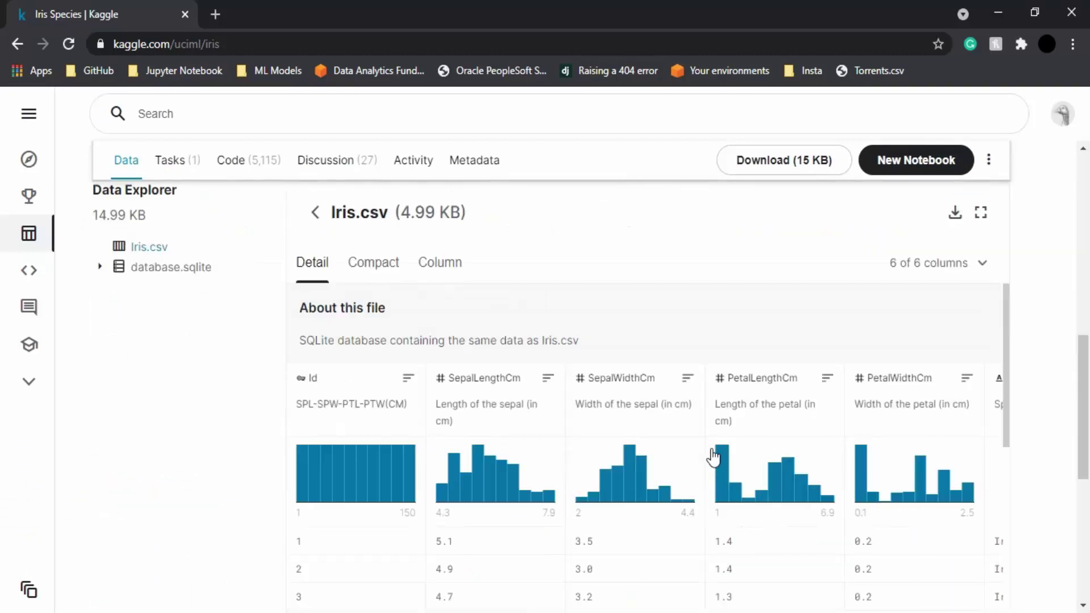
{"action": "scroll", "coordinate": [713, 458], "scroll_direction": "down", "scroll_amount": 3}
{"action": "scroll", "coordinate": [713, 457], "scroll_direction": "up", "scroll_amount": 3}
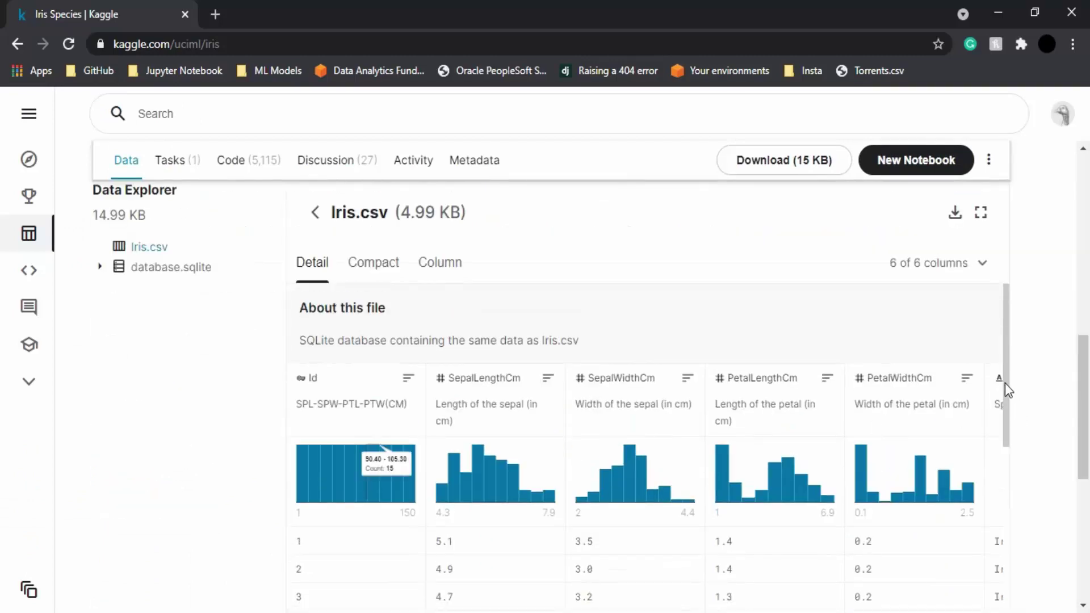
{"action": "left_click_drag", "start_coordinate": [1005, 383], "coordinate": [1000, 595]}
{"action": "scroll", "coordinate": [852, 484], "scroll_direction": "up", "scroll_amount": 10}
{"action": "left_click", "coordinate": [767, 163]}
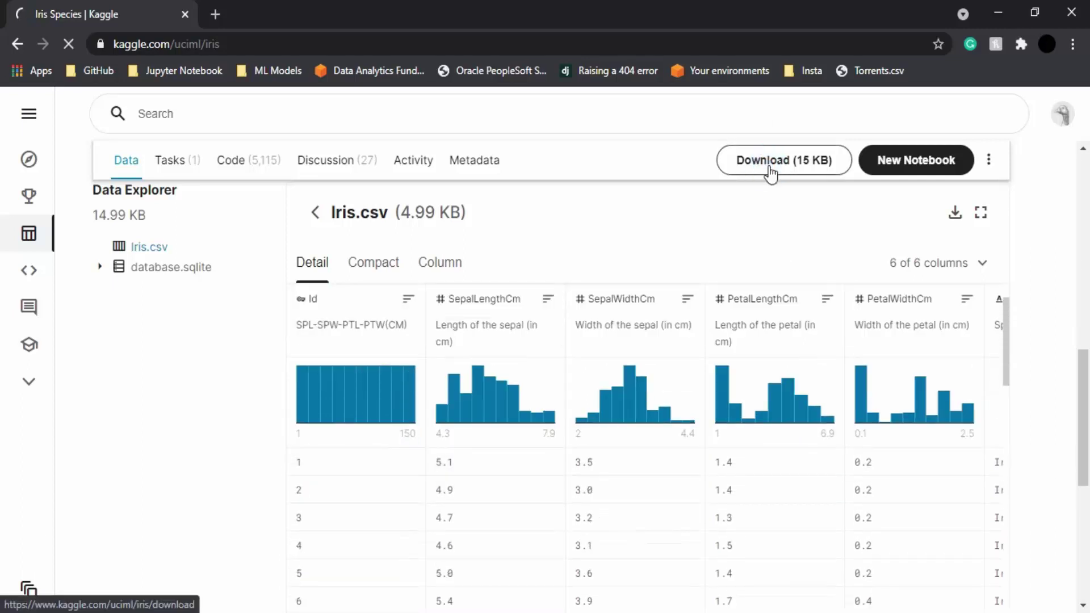
Save the download as 'iris-dataset' in the Tableau Documents folder.
{"action": "scroll", "coordinate": [531, 363], "scroll_direction": "up", "scroll_amount": 10}
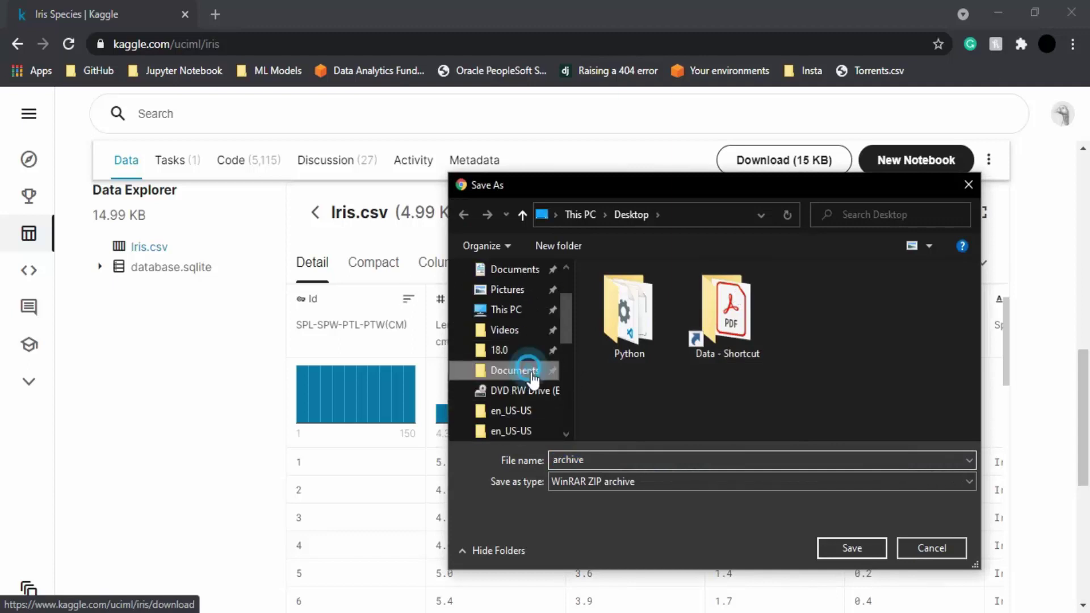
{"action": "left_click", "coordinate": [531, 372]}
{"action": "left_click", "coordinate": [634, 460]}
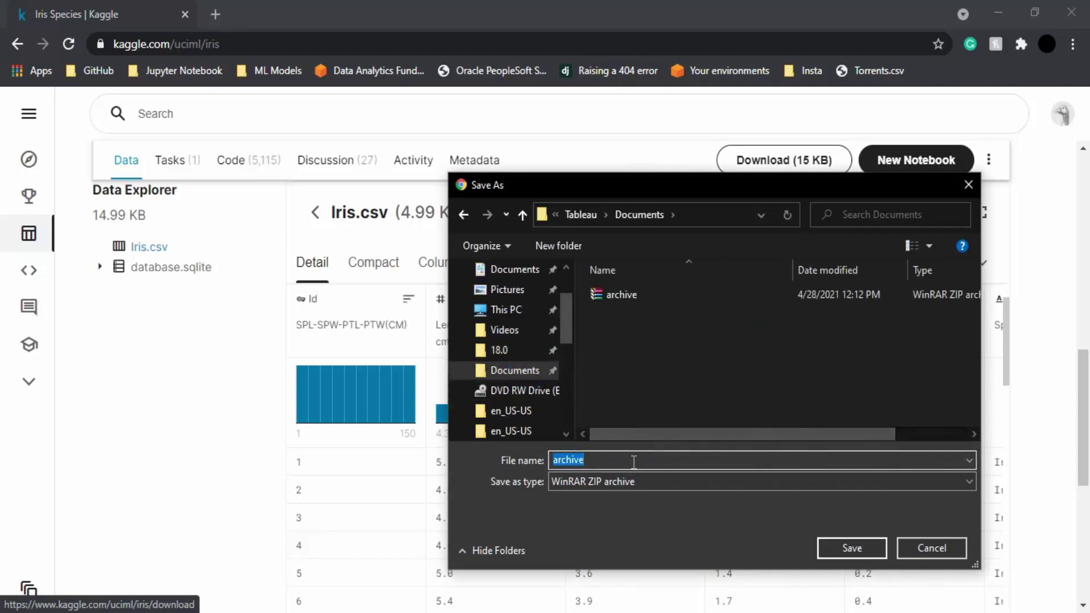
{"action": "type", "text": "i"}
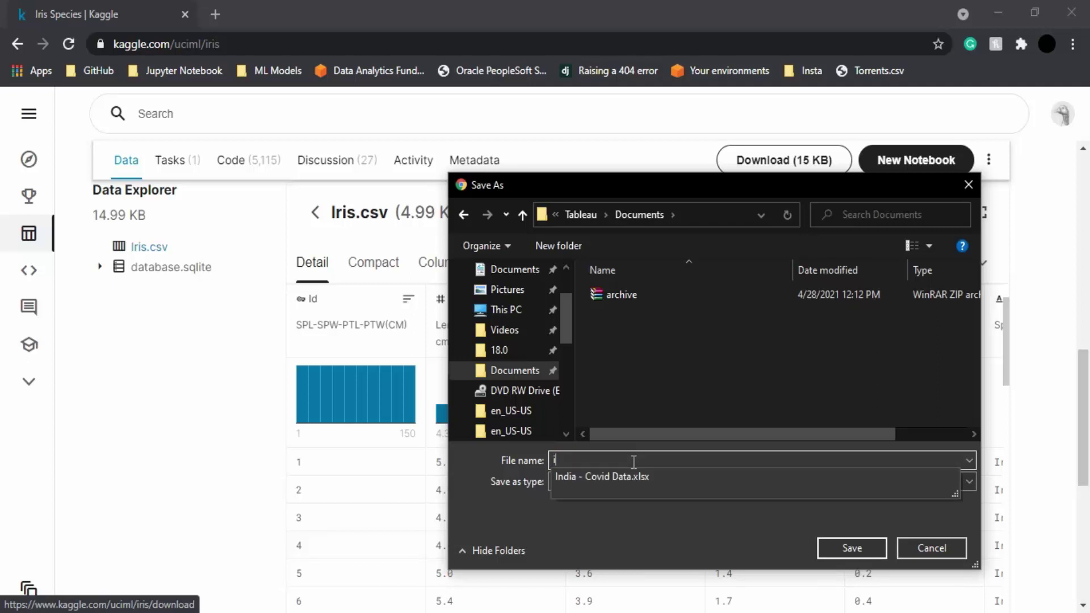
{"action": "type", "text": "ris-dataset"}
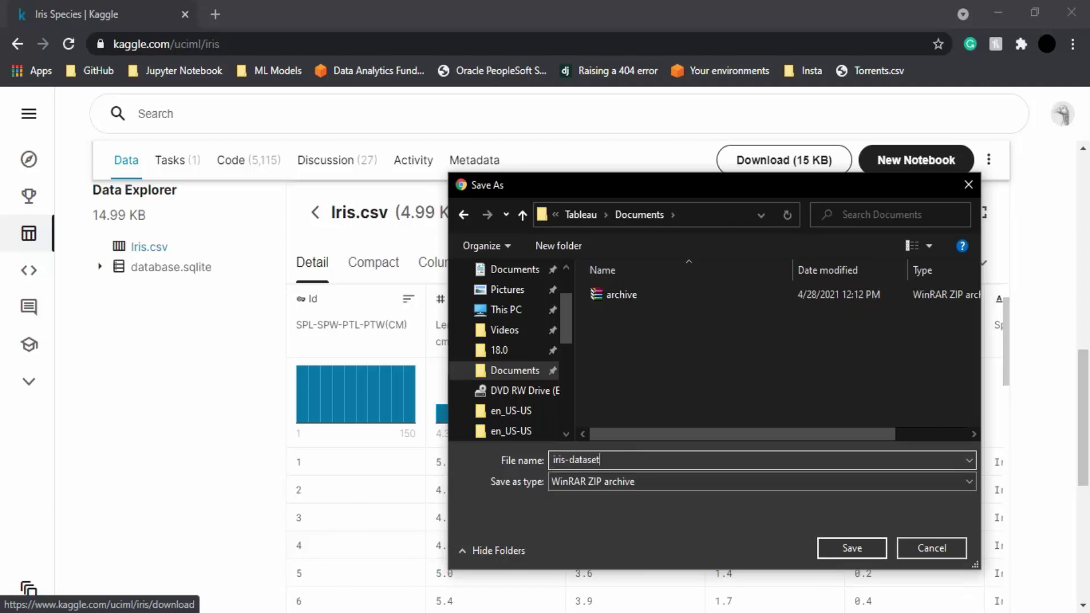
{"action": "key", "text": "Return"}
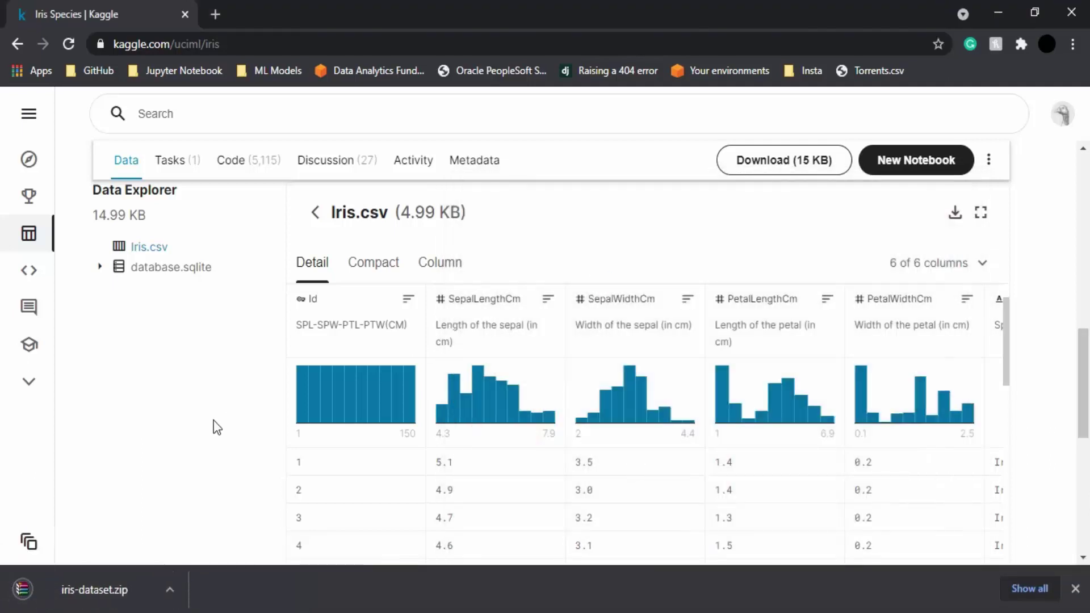
Open iris-dataset.zip in WinRAR and choose to extract Iris.csv to a specified folder.
{"action": "left_click", "coordinate": [93, 590]}
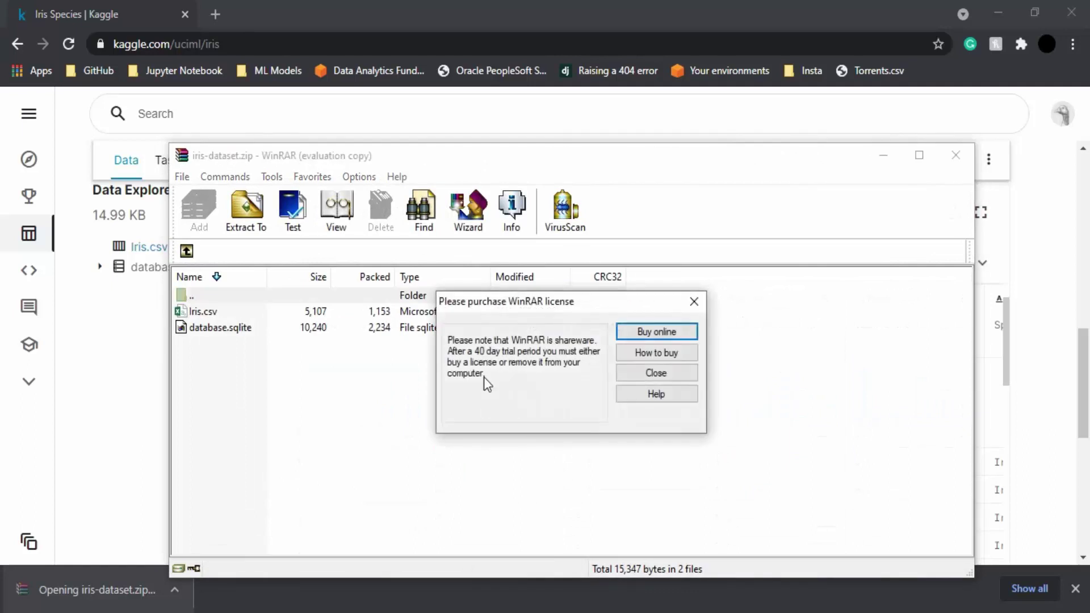
{"action": "left_click", "coordinate": [656, 373]}
{"action": "left_click", "coordinate": [206, 313]}
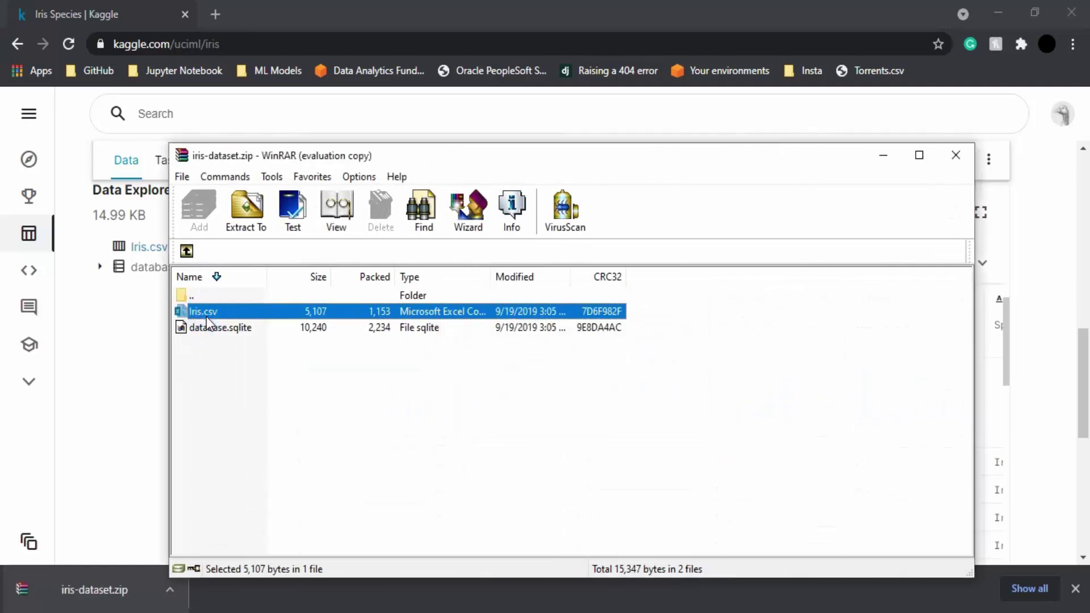
{"action": "right_click", "coordinate": [207, 321]}
{"action": "left_click", "coordinate": [271, 353]}
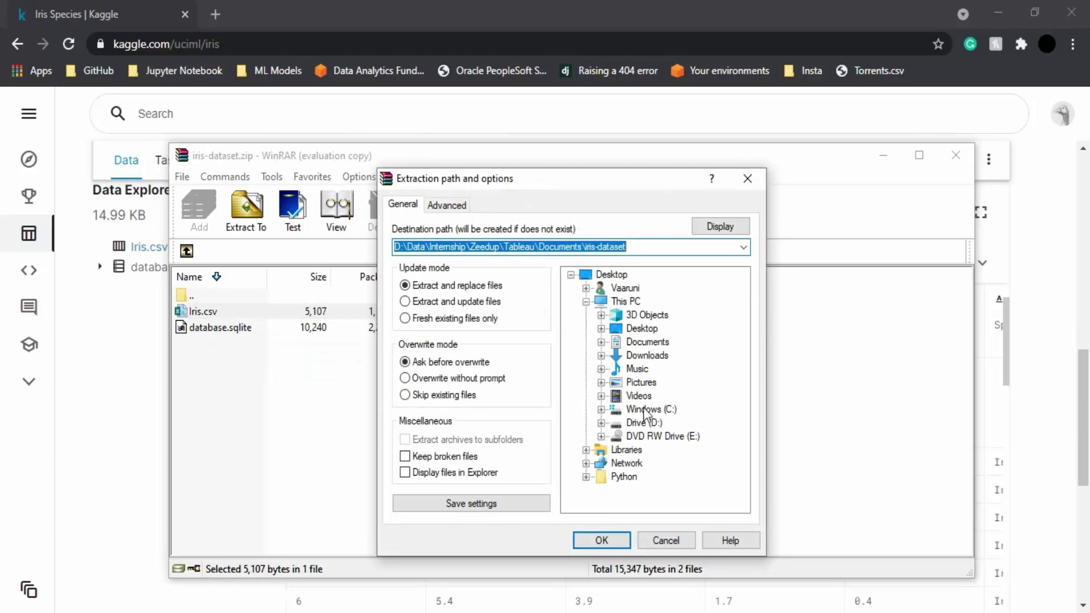
Extract into D:\Data\Internship\Zeedup\Tableau\Documents and close WinRAR.
{"action": "left_click", "coordinate": [601, 423]}
{"action": "left_click", "coordinate": [616, 437]}
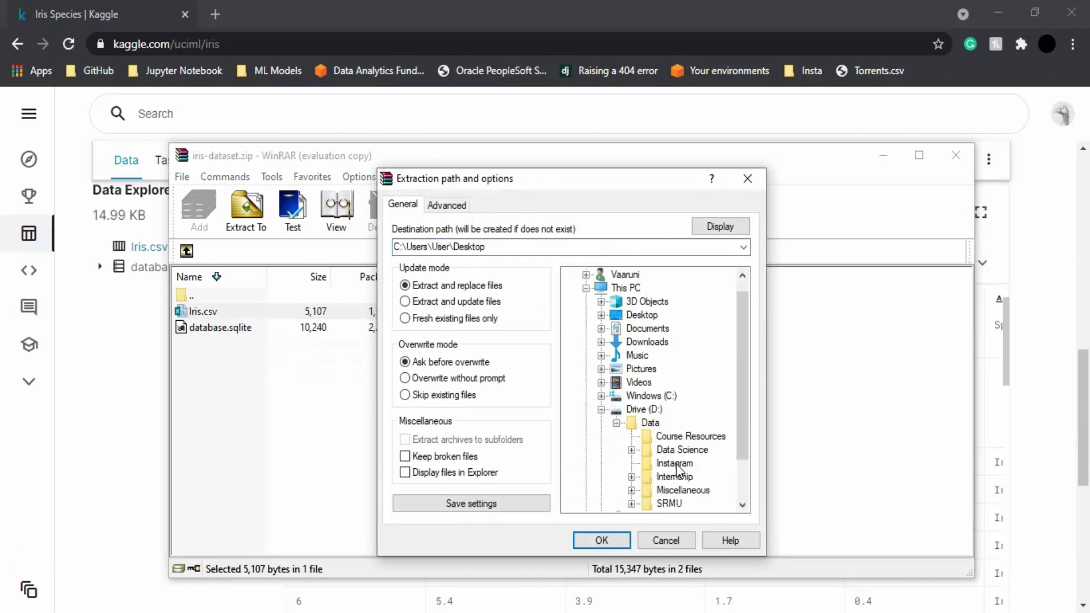
{"action": "left_click", "coordinate": [631, 477]}
{"action": "left_click", "coordinate": [646, 490]}
{"action": "scroll", "coordinate": [647, 472], "scroll_direction": "down", "scroll_amount": 2}
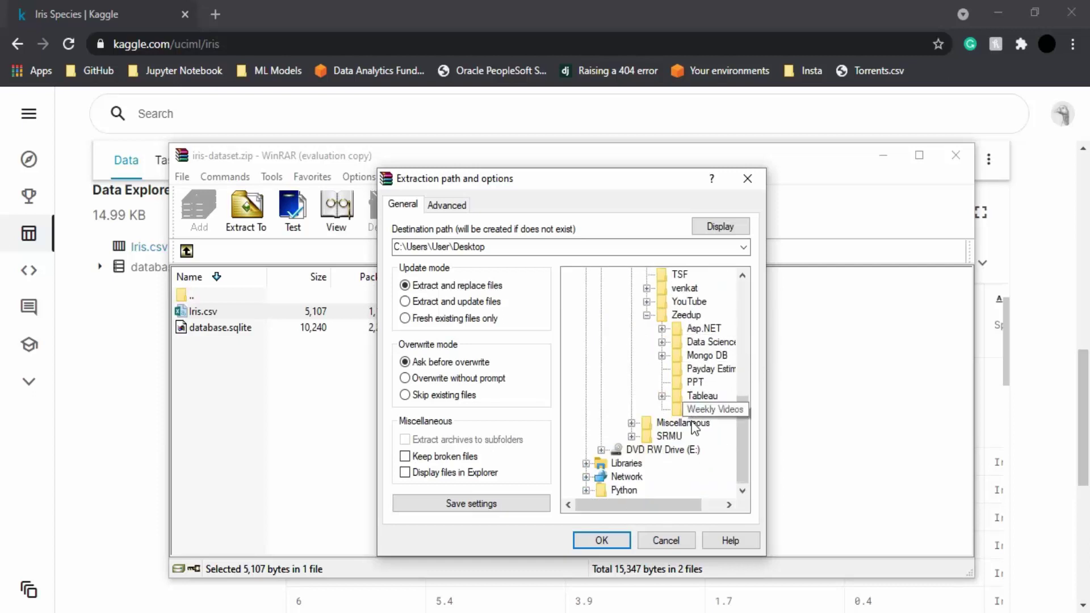
{"action": "left_click", "coordinate": [662, 395]}
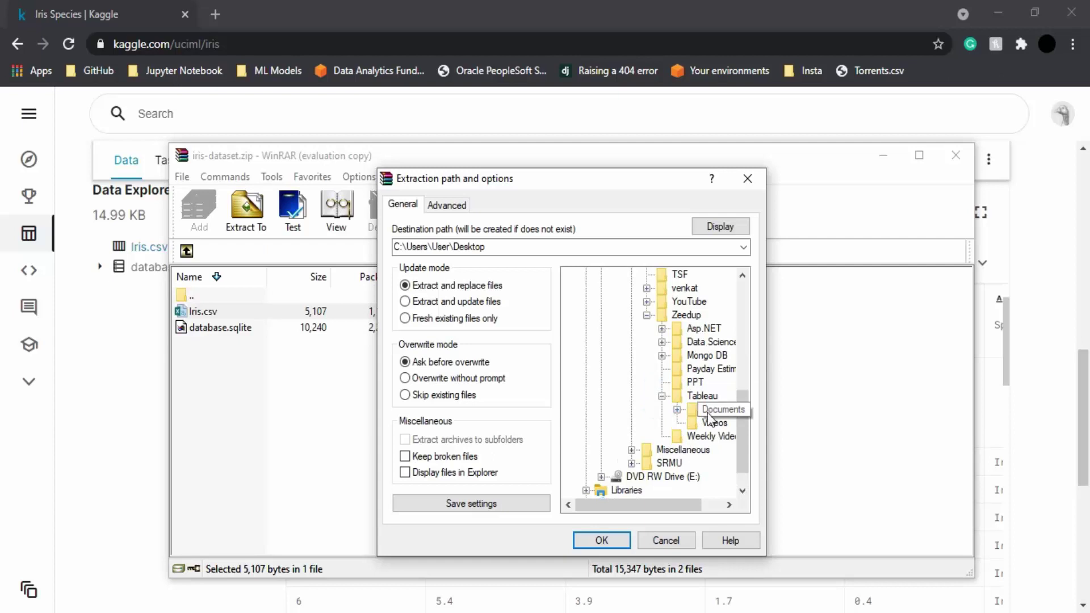
{"action": "left_click", "coordinate": [722, 405]}
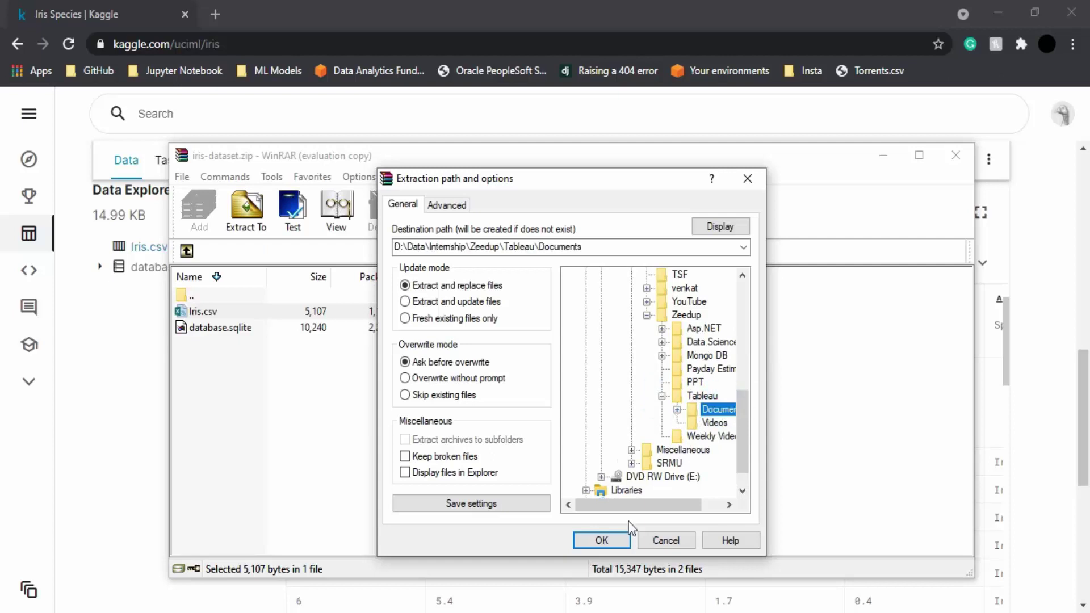
{"action": "left_click", "coordinate": [596, 542]}
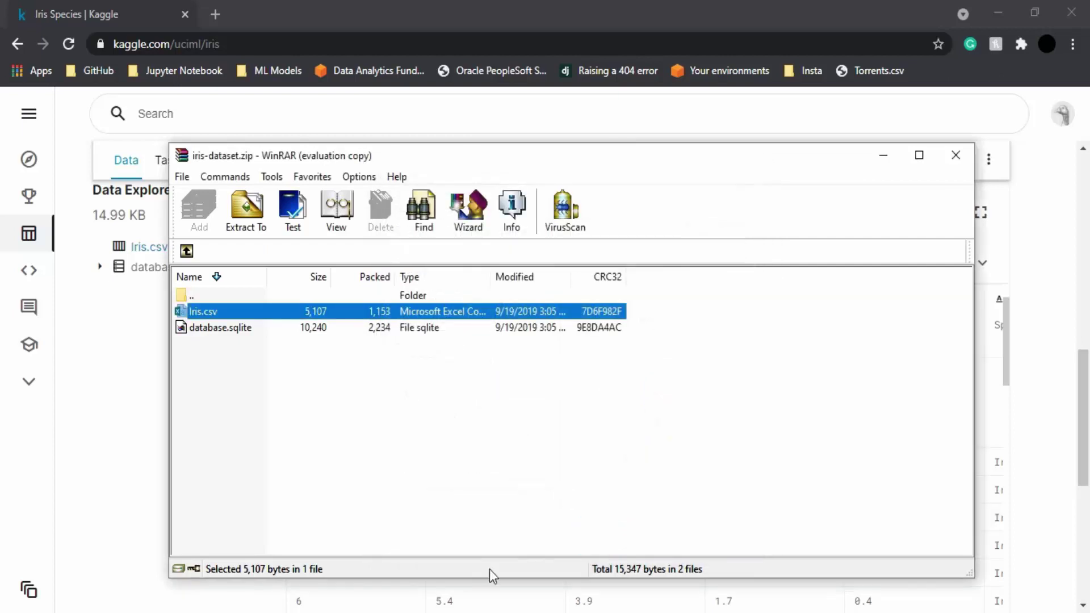
{"action": "left_click", "coordinate": [956, 155]}
Close Chrome and open Iris.csv from the Tableau Documents folder in Excel.
{"action": "left_click", "coordinate": [1062, 8]}
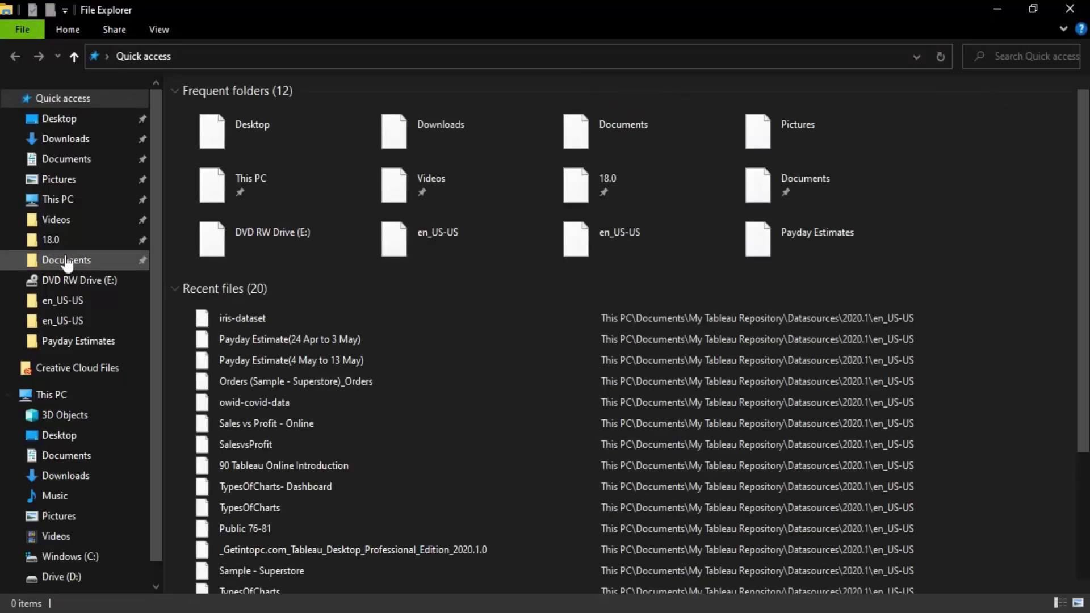
{"action": "left_click", "coordinate": [60, 262]}
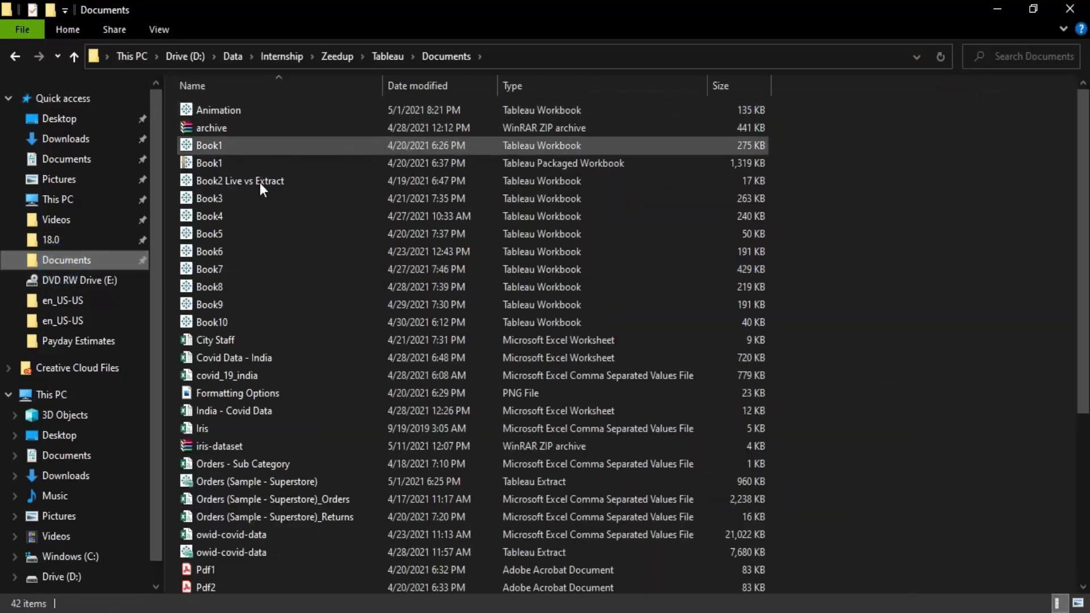
{"action": "left_click", "coordinate": [212, 430]}
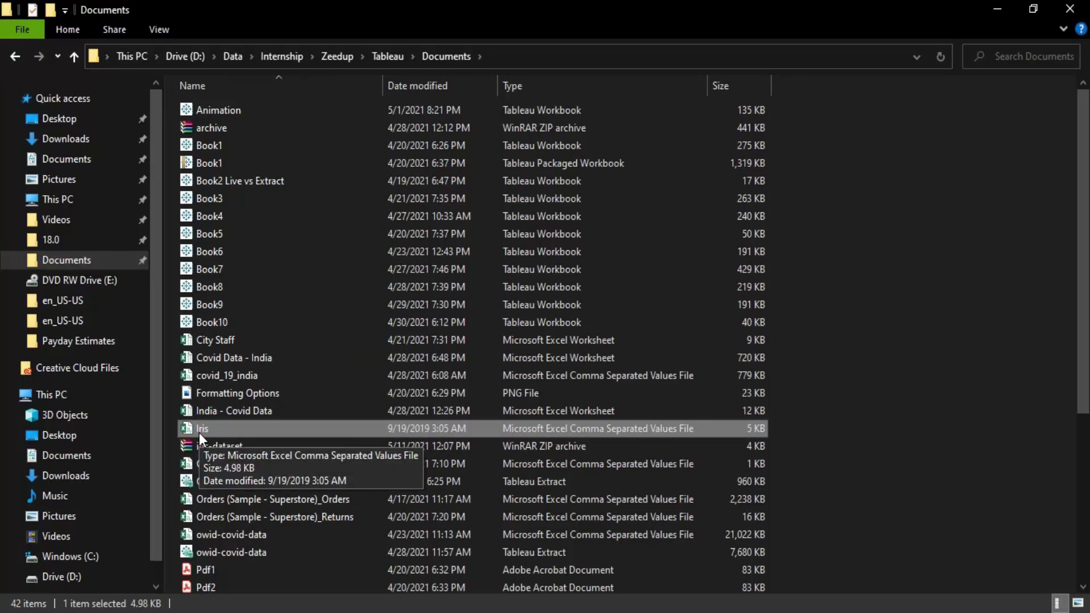
{"action": "double_click", "coordinate": [199, 430]}
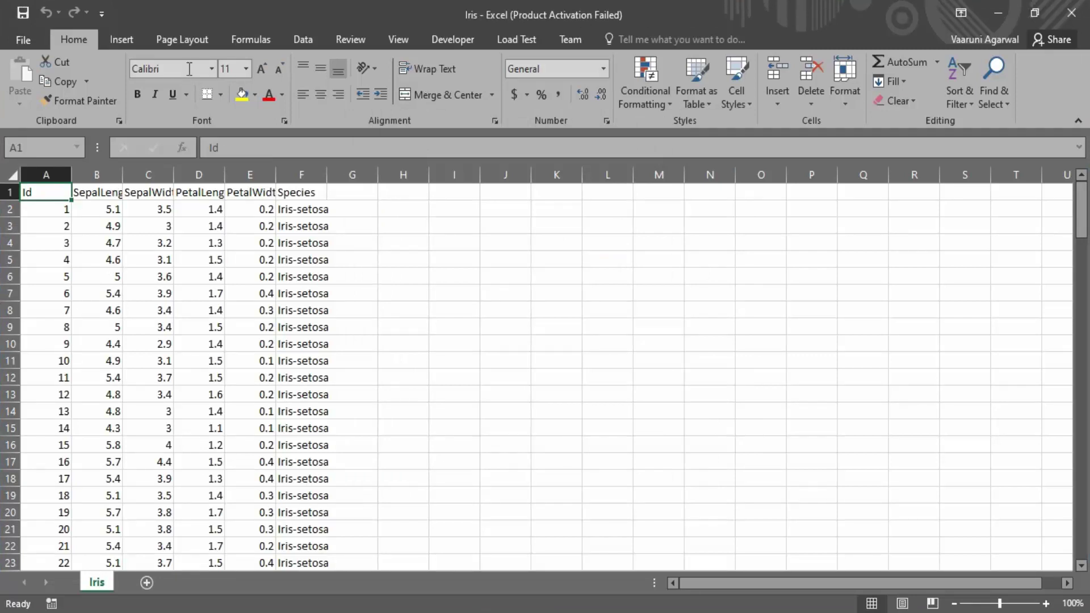
Autofit all Iris columns and confirm the last record in row 151 is Id 150.
{"action": "left_click", "coordinate": [36, 173]}
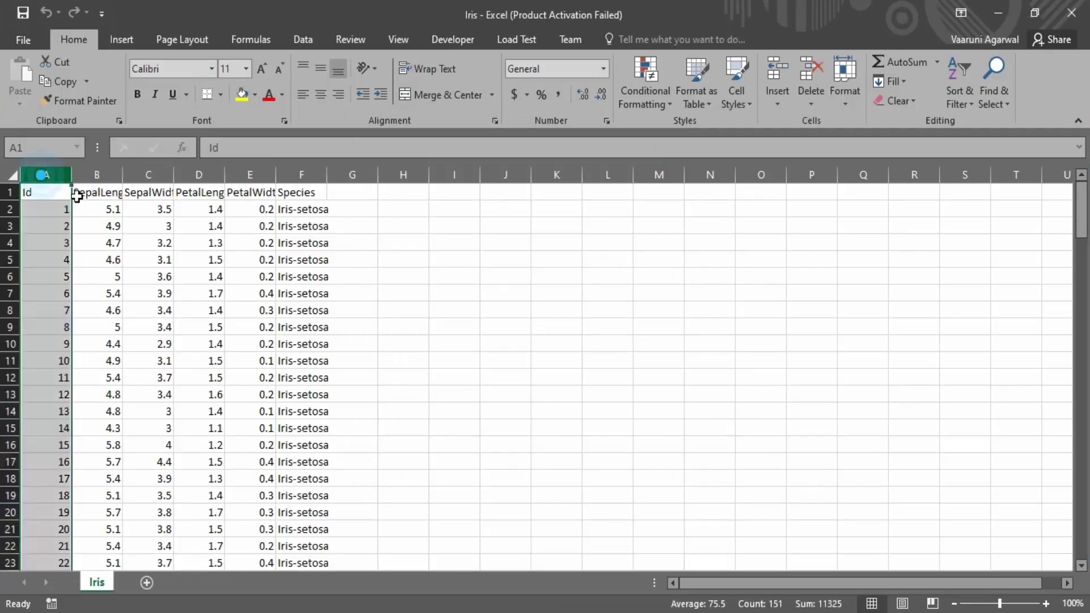
{"action": "left_click", "coordinate": [12, 175]}
{"action": "double_click", "coordinate": [72, 174]}
{"action": "left_click", "coordinate": [608, 260]}
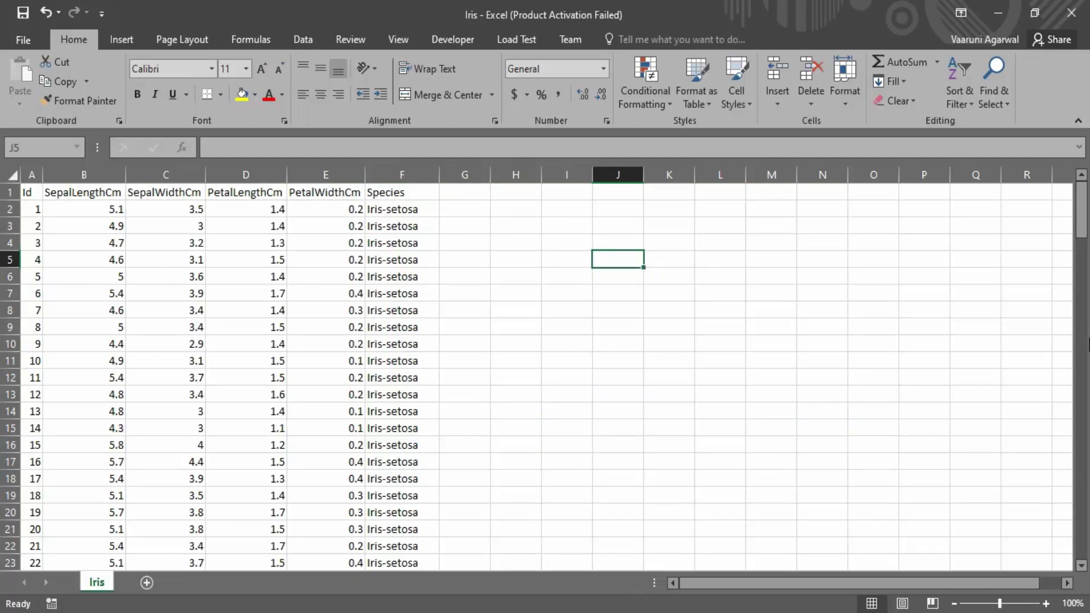
{"action": "left_click_drag", "start_coordinate": [1084, 219], "coordinate": [1084, 565]}
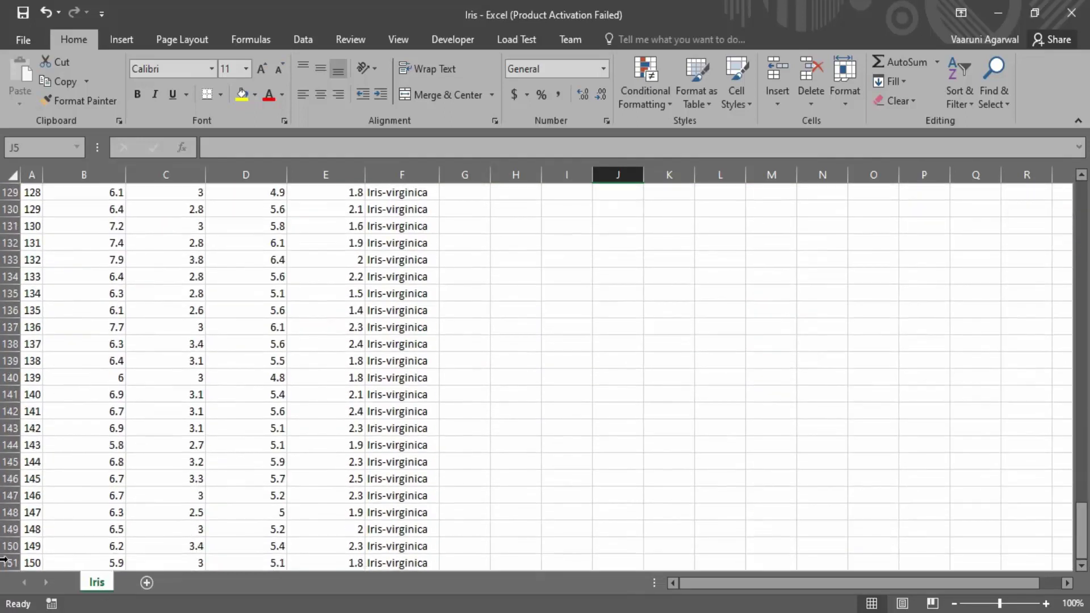
{"action": "left_click", "coordinate": [42, 568]}
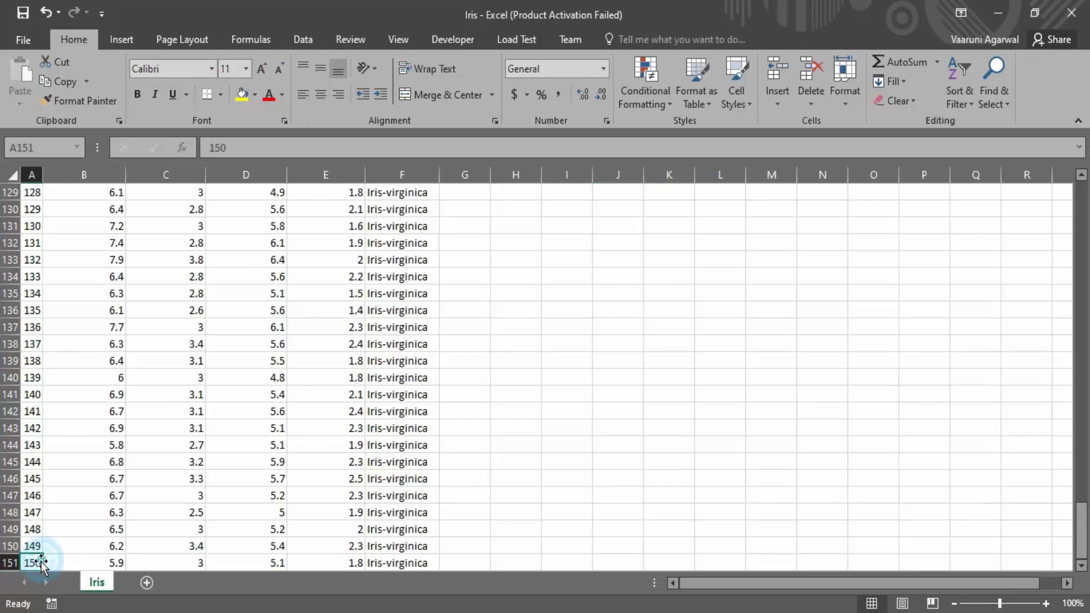
{"action": "left_click_drag", "start_coordinate": [1081, 531], "coordinate": [1081, 191]}
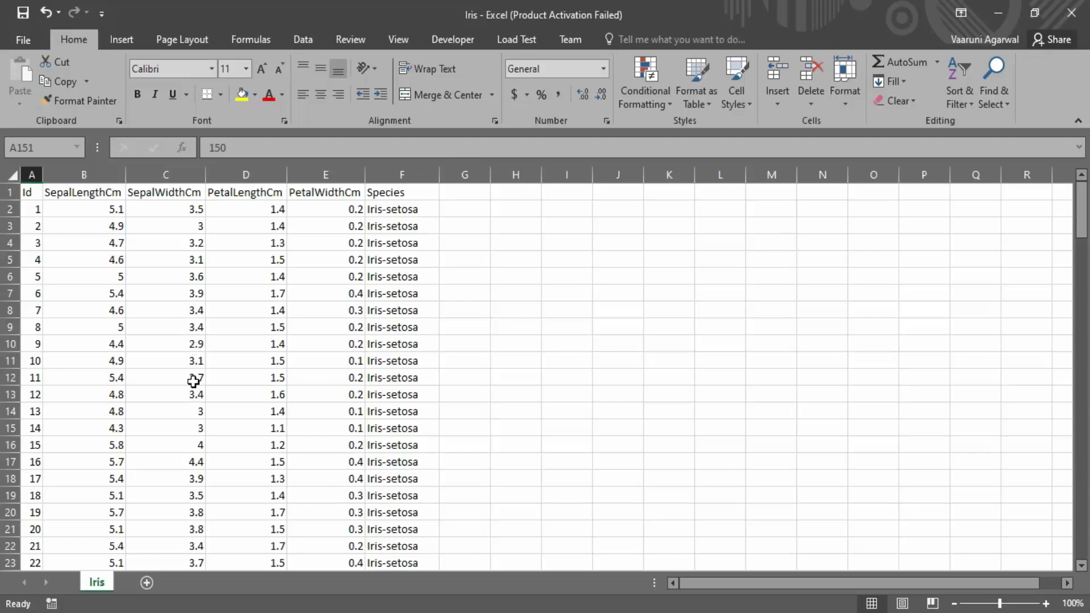
{"action": "scroll", "coordinate": [551, 373], "scroll_direction": "down", "scroll_amount": 18}
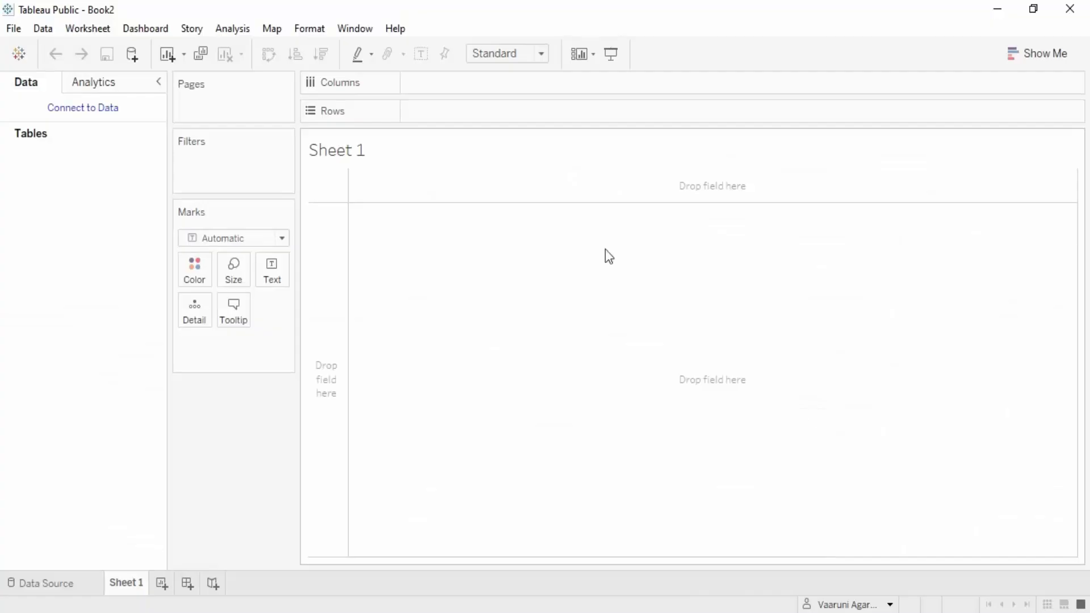
Try loading Iris.csv through Tableau's Microsoft Excel connector with All Files shown, getting an illegal file type error.
{"action": "left_click", "coordinate": [69, 108]}
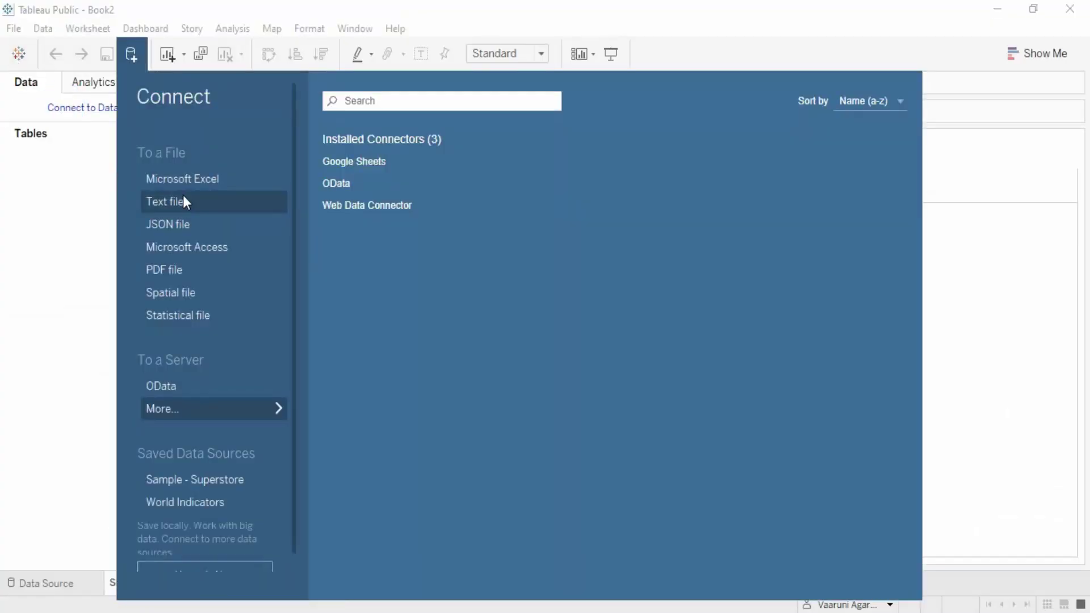
{"action": "left_click", "coordinate": [223, 182]}
{"action": "scroll", "coordinate": [47, 267], "scroll_direction": "up", "scroll_amount": 1}
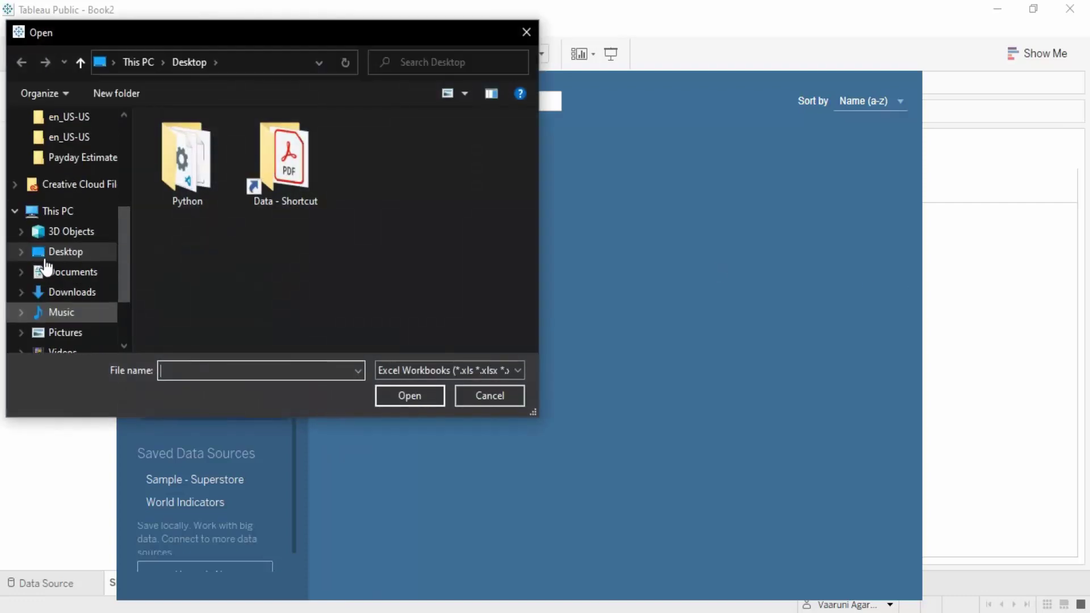
{"action": "scroll", "coordinate": [46, 267], "scroll_direction": "up", "scroll_amount": 2}
{"action": "left_click", "coordinate": [70, 200]}
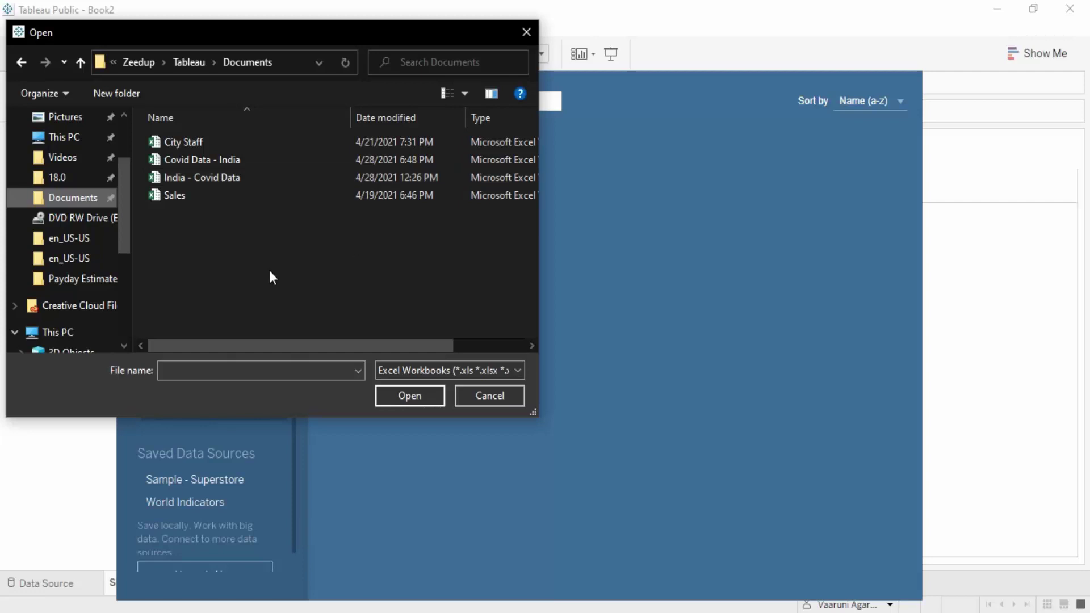
{"action": "left_click", "coordinate": [438, 370]}
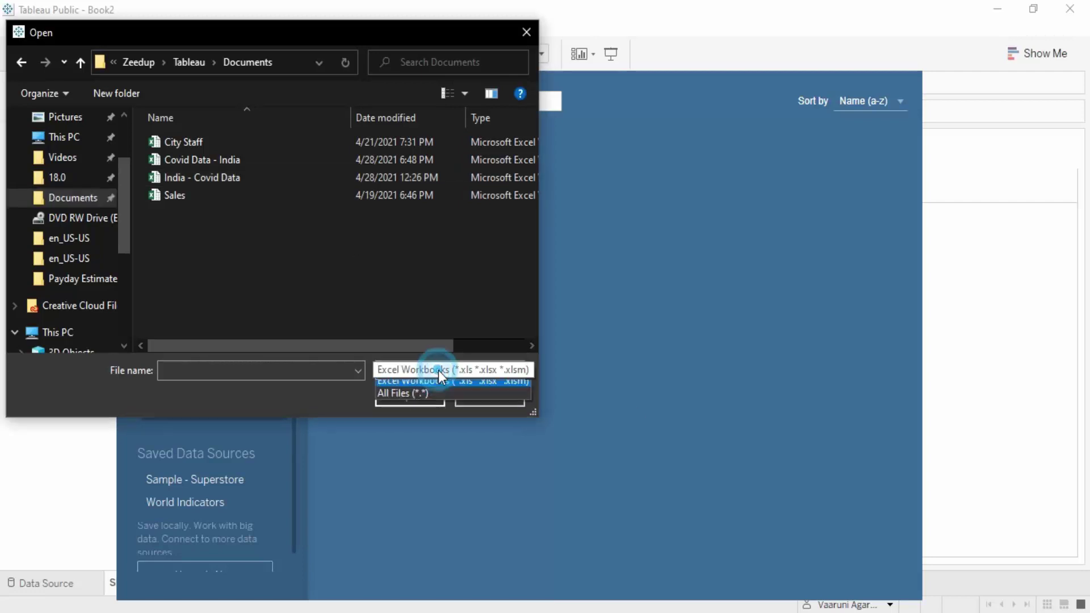
{"action": "left_click", "coordinate": [431, 400]}
{"action": "scroll", "coordinate": [196, 278], "scroll_direction": "down", "scroll_amount": 10}
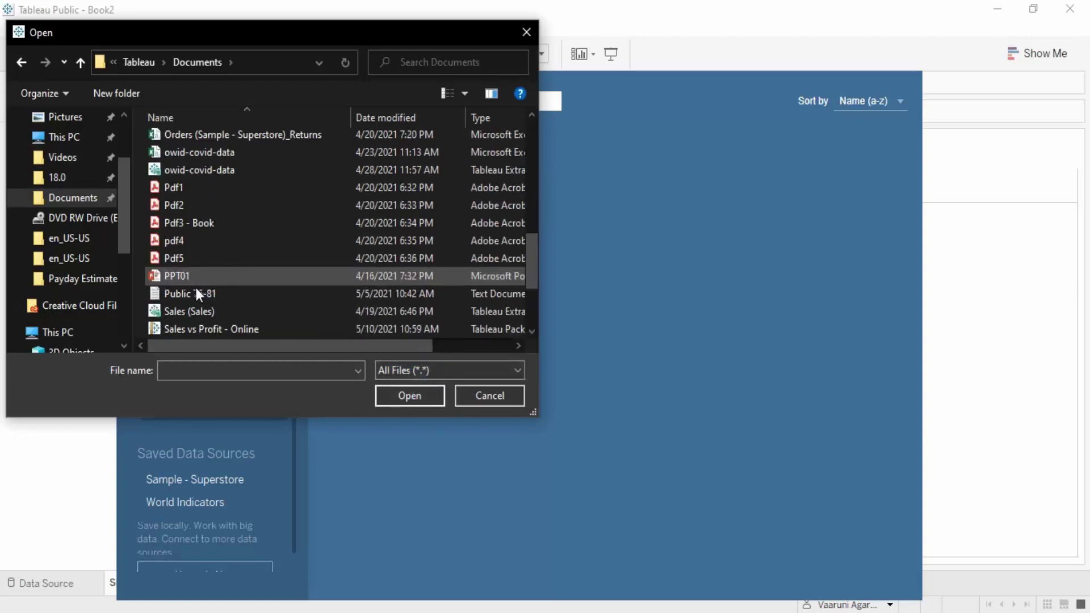
{"action": "scroll", "coordinate": [193, 299], "scroll_direction": "up", "scroll_amount": 1}
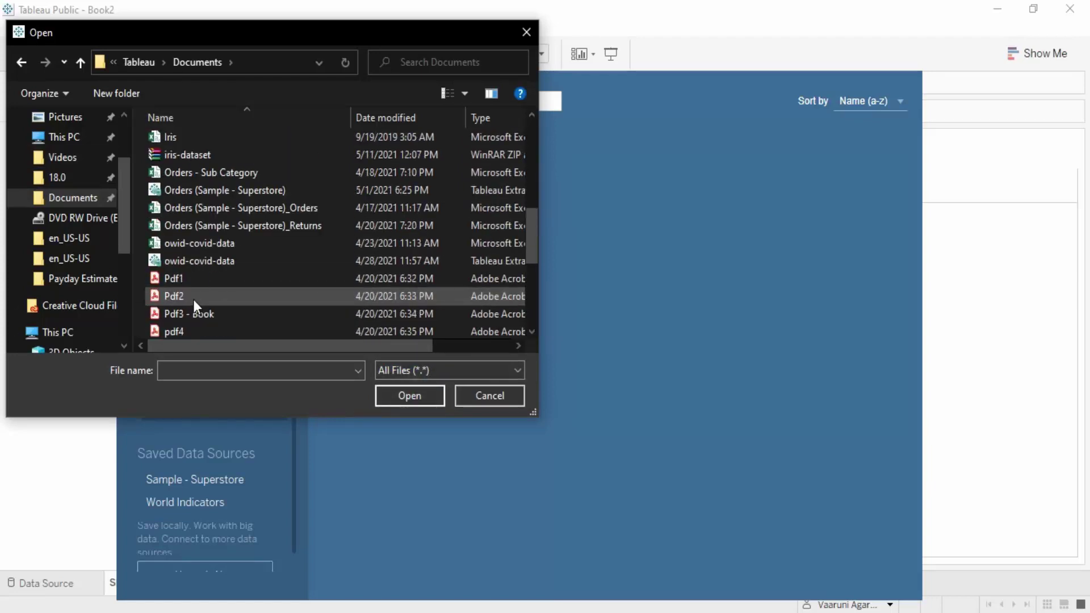
{"action": "left_click", "coordinate": [172, 138]}
{"action": "left_click", "coordinate": [425, 397]}
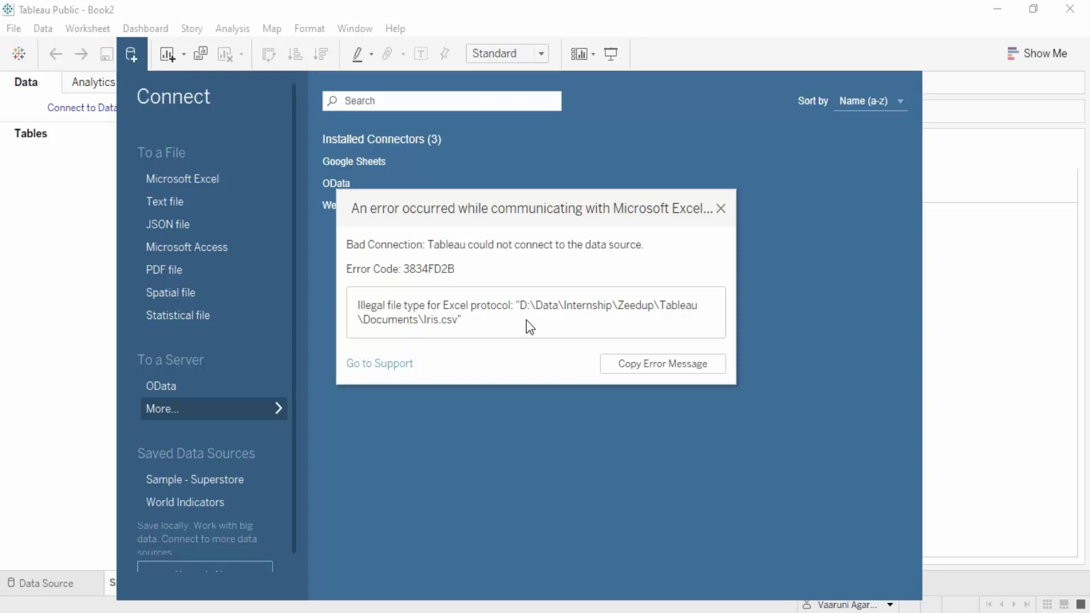
Dismiss the Tableau error and save the Iris data as 'Iris-Excel', an Excel Workbook in Documents.
{"action": "left_click", "coordinate": [721, 208]}
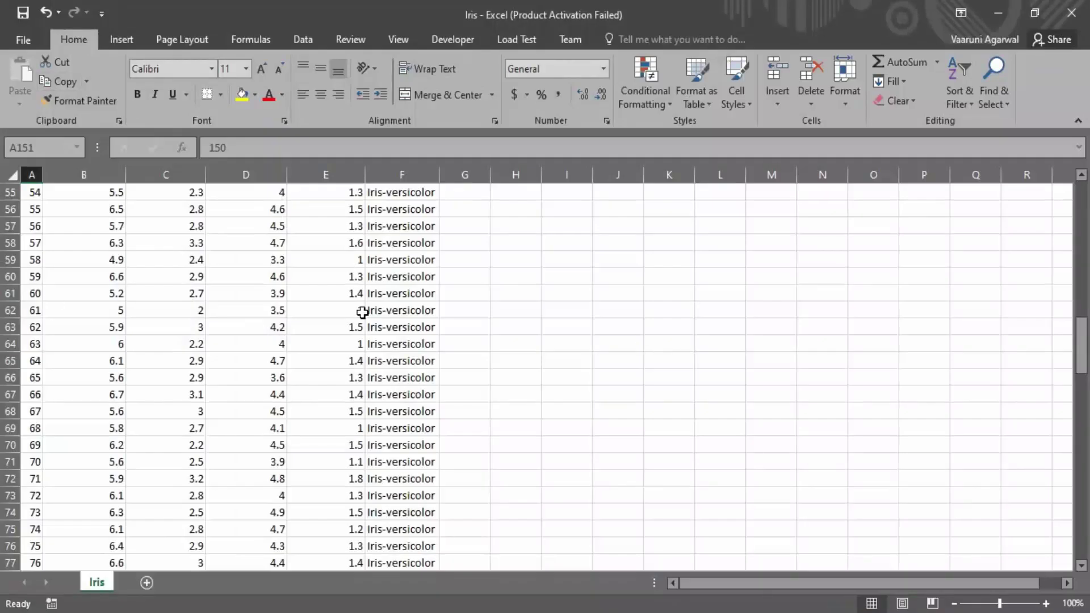
{"action": "left_click", "coordinate": [21, 35]}
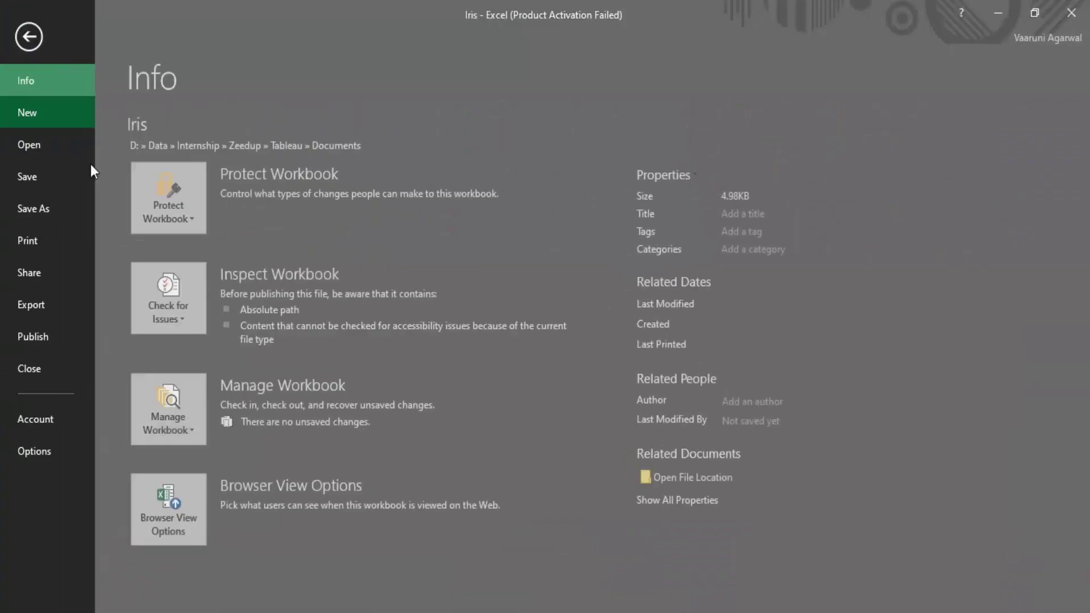
{"action": "left_click", "coordinate": [51, 208]}
{"action": "left_click", "coordinate": [497, 162]}
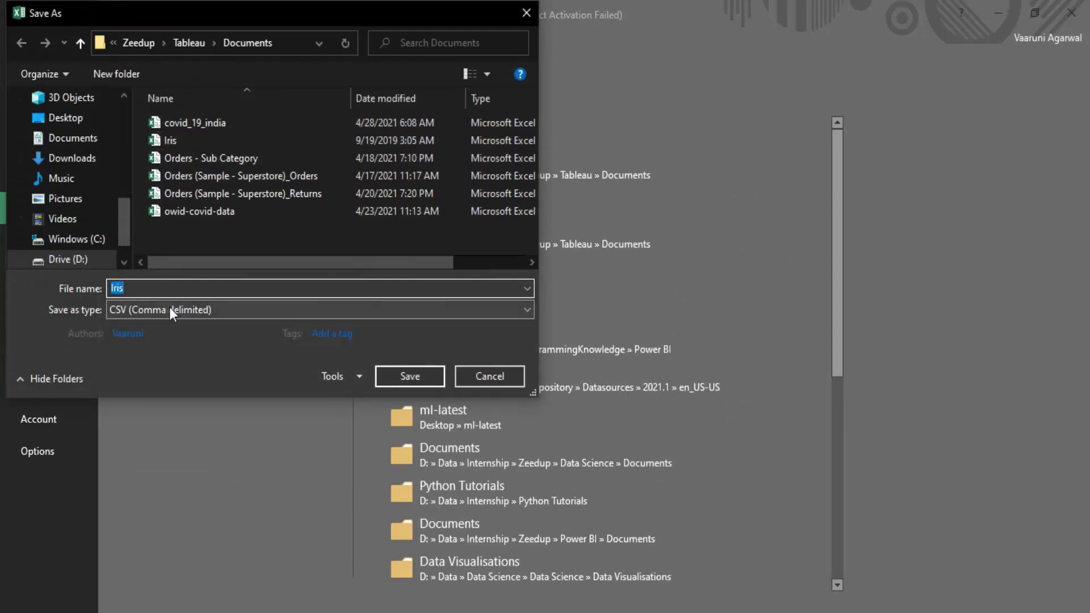
{"action": "left_click", "coordinate": [151, 291]}
{"action": "type", "text": "-Excel"}
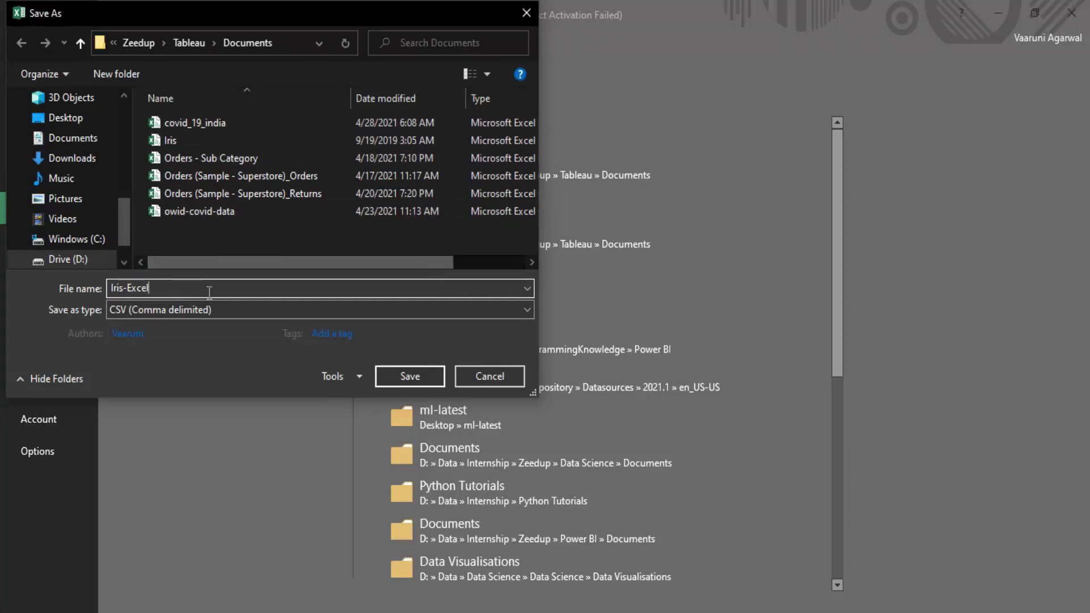
{"action": "left_click", "coordinate": [198, 310]}
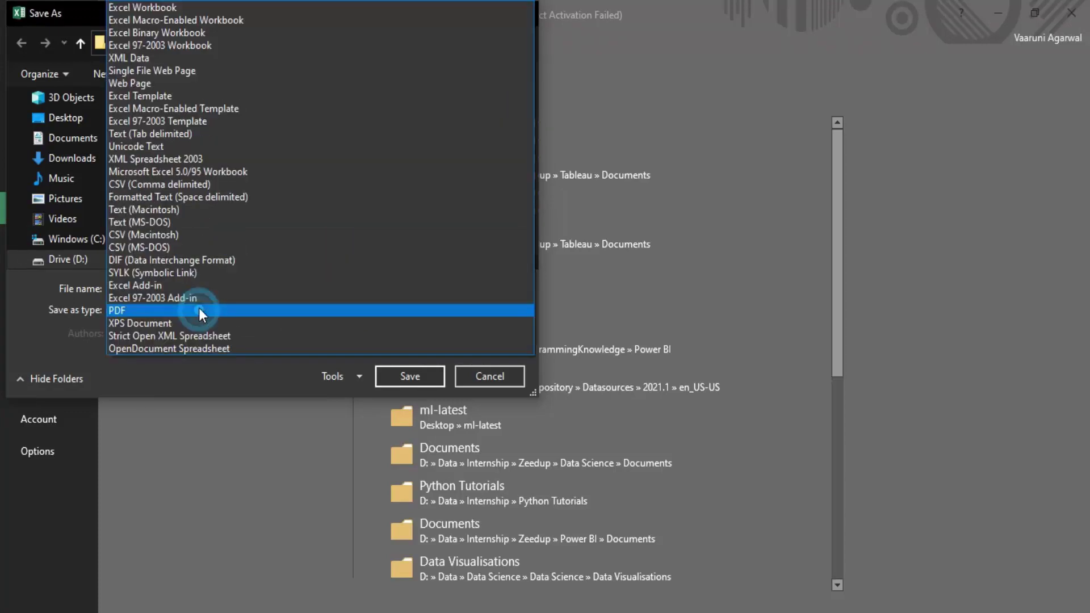
{"action": "left_click", "coordinate": [171, 8]}
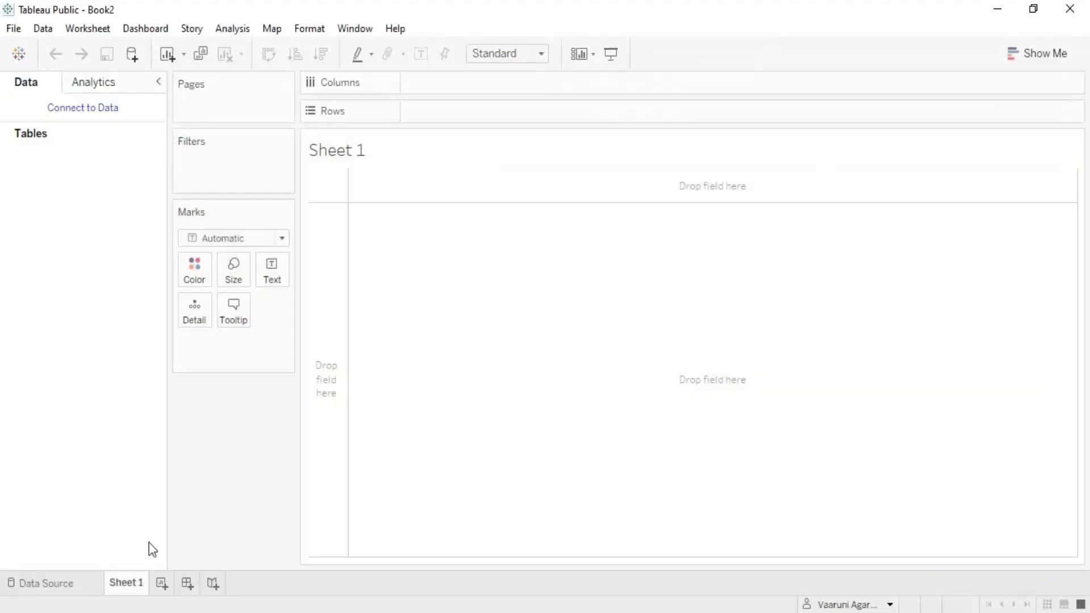
Connect Tableau Public to the Iris-Excel workbook through the Microsoft Excel connector.
{"action": "left_click", "coordinate": [55, 110]}
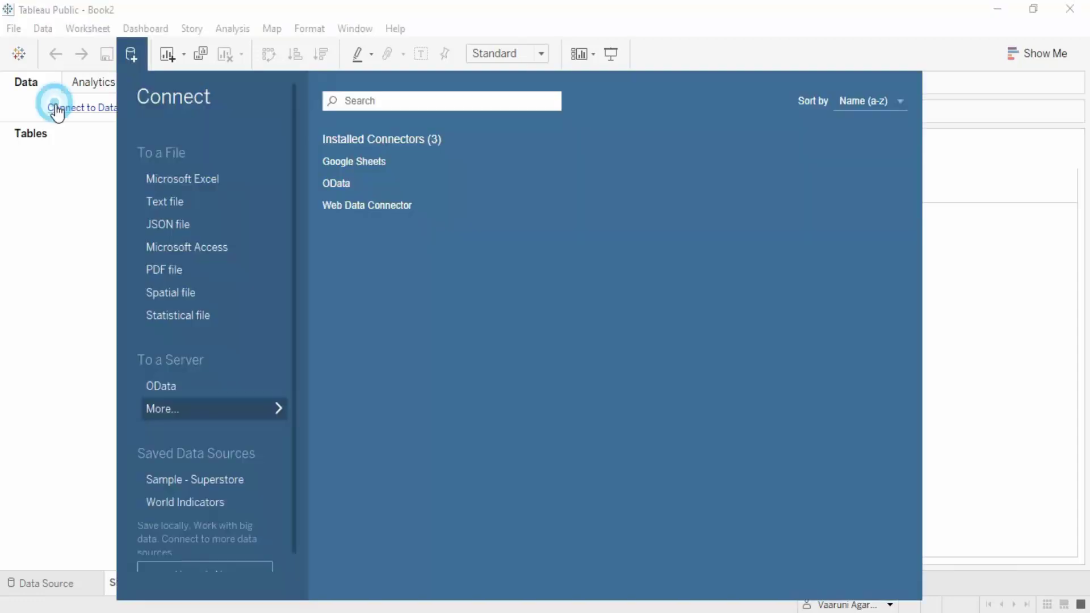
{"action": "left_click", "coordinate": [149, 178]}
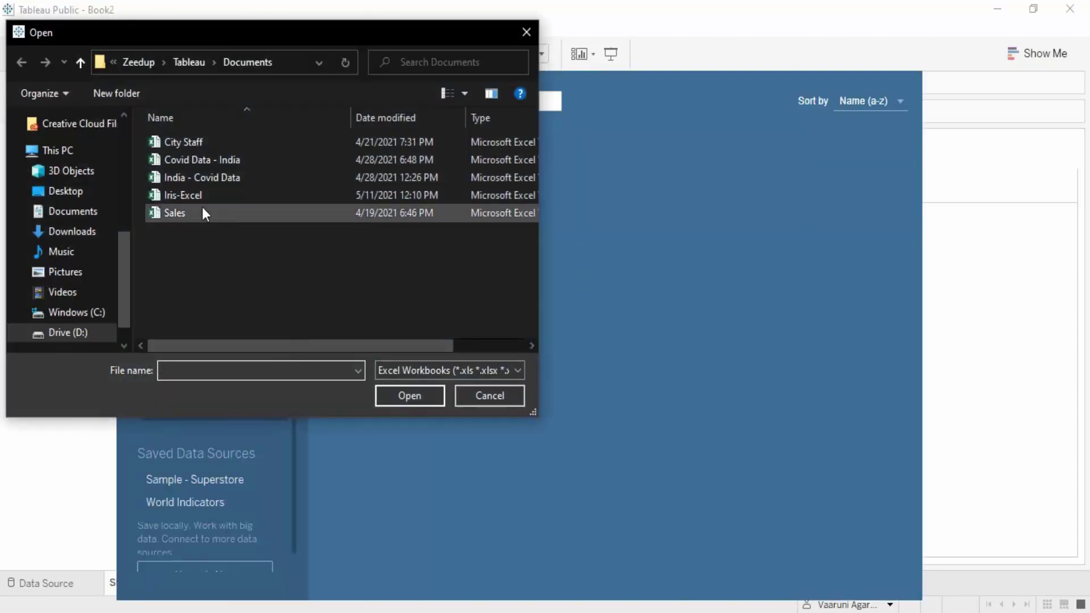
{"action": "left_click", "coordinate": [192, 196]}
{"action": "left_click", "coordinate": [410, 396]}
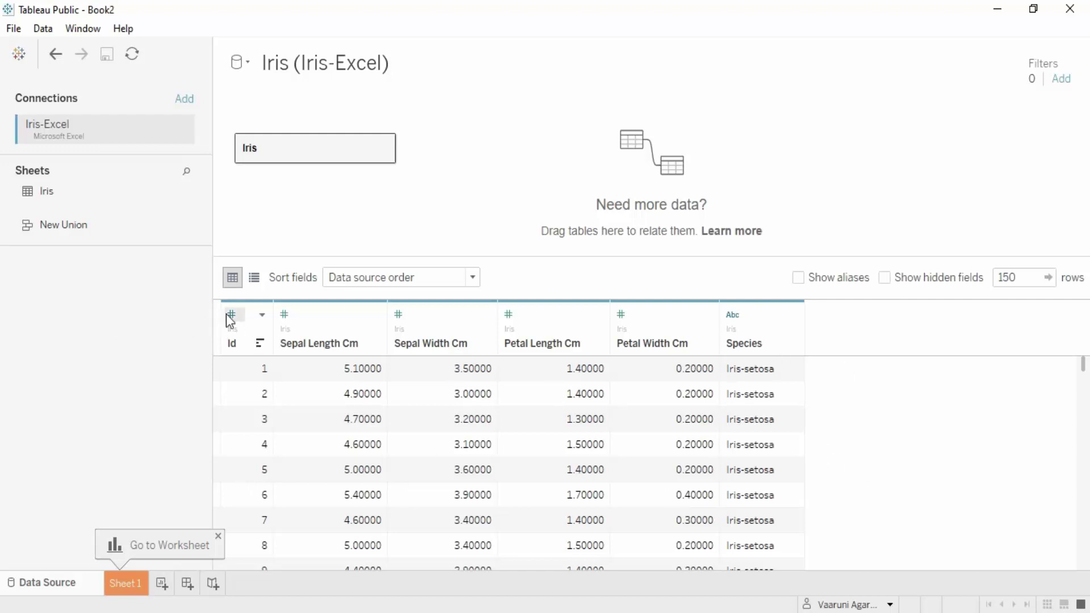
Hide the Id column in the Iris data source.
{"action": "left_click", "coordinate": [250, 325]}
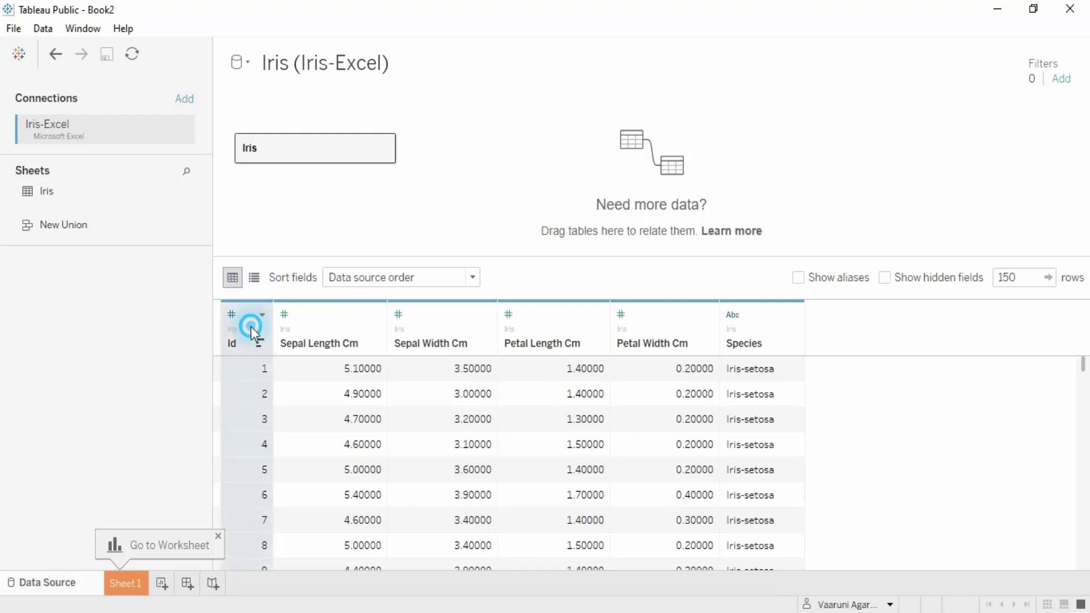
{"action": "right_click", "coordinate": [234, 314]}
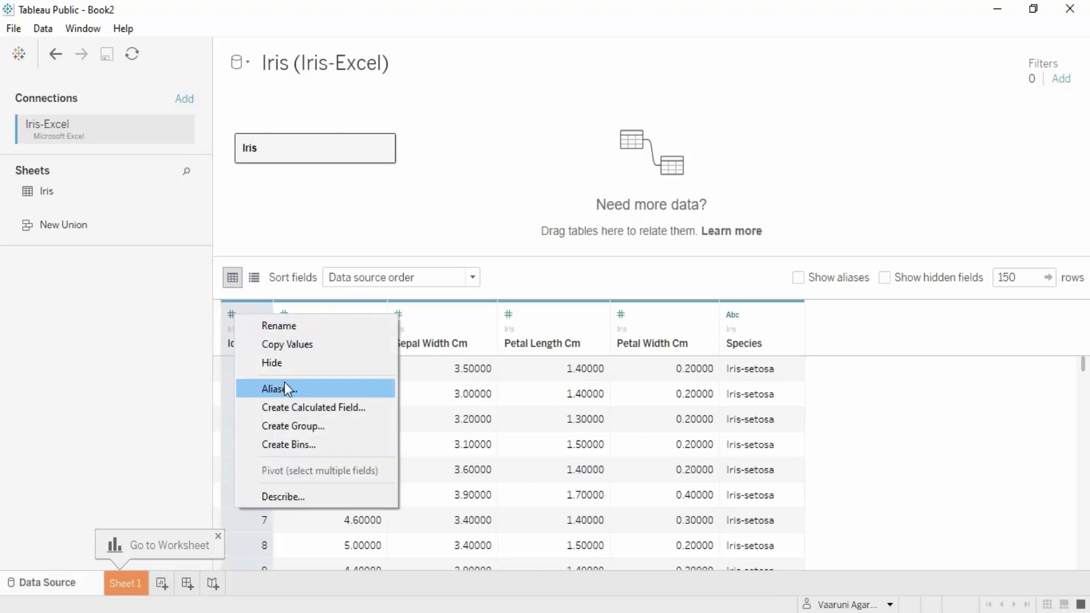
{"action": "left_click", "coordinate": [263, 363]}
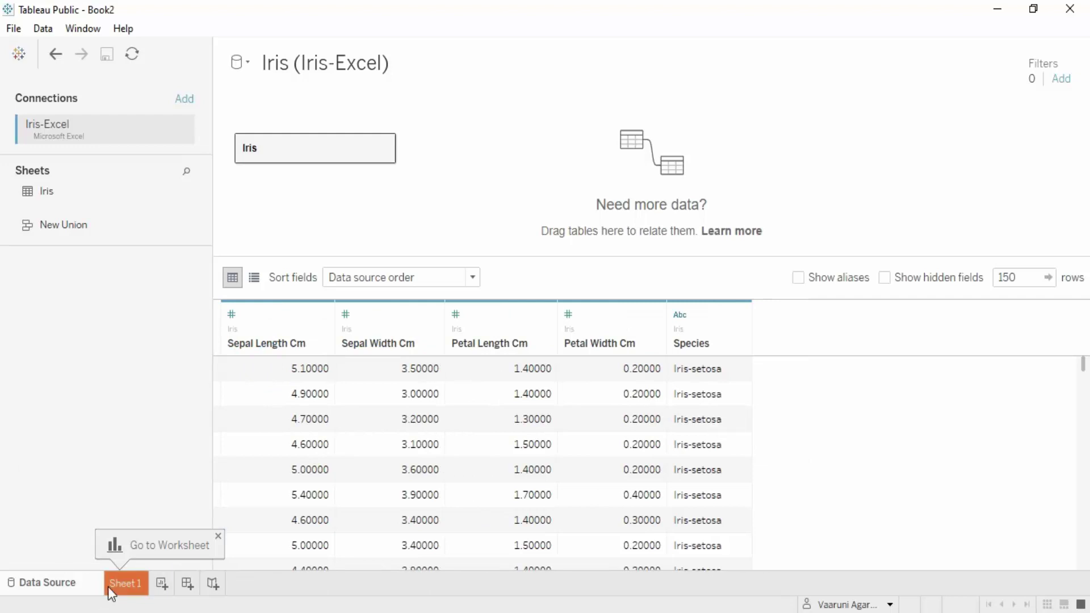
Rename Sheet 1 to 'Actual Data - Petal'.
{"action": "left_click", "coordinate": [131, 592]}
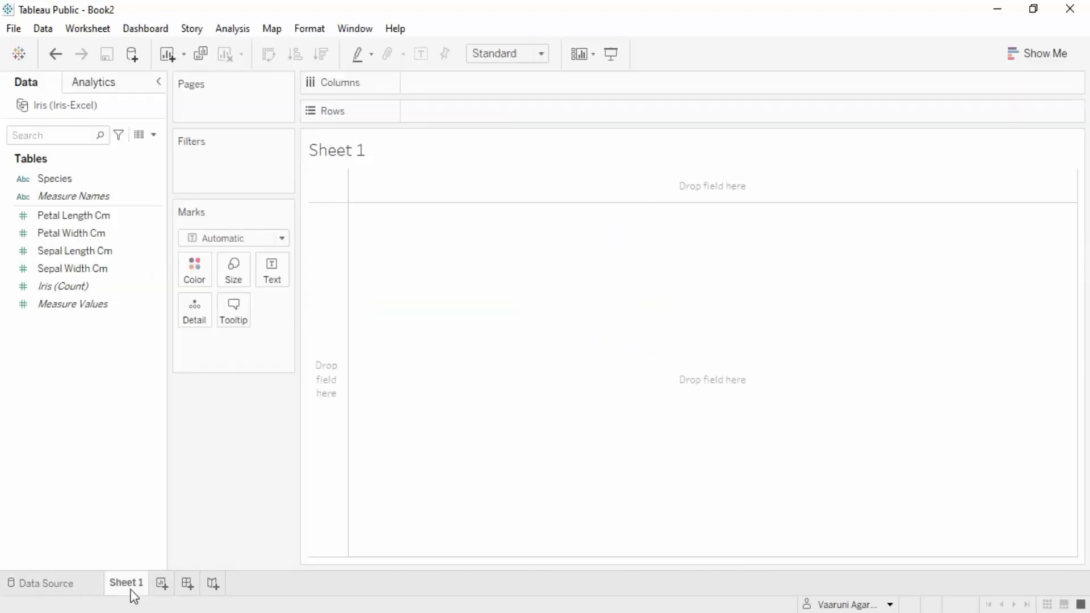
{"action": "right_click", "coordinate": [131, 589]}
{"action": "left_click", "coordinate": [178, 397]}
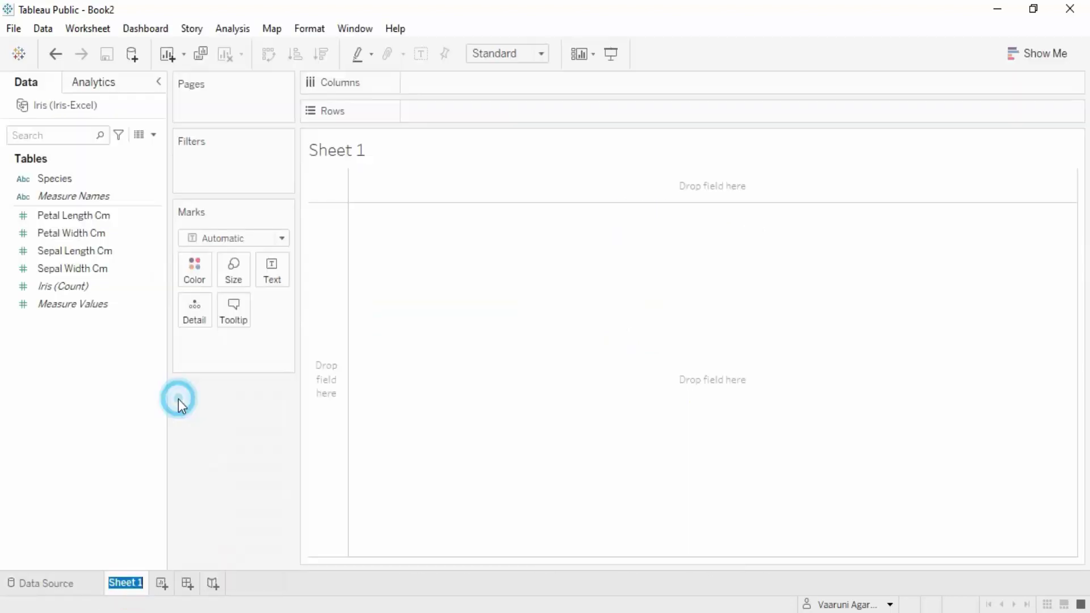
{"action": "type", "text": "Ac"}
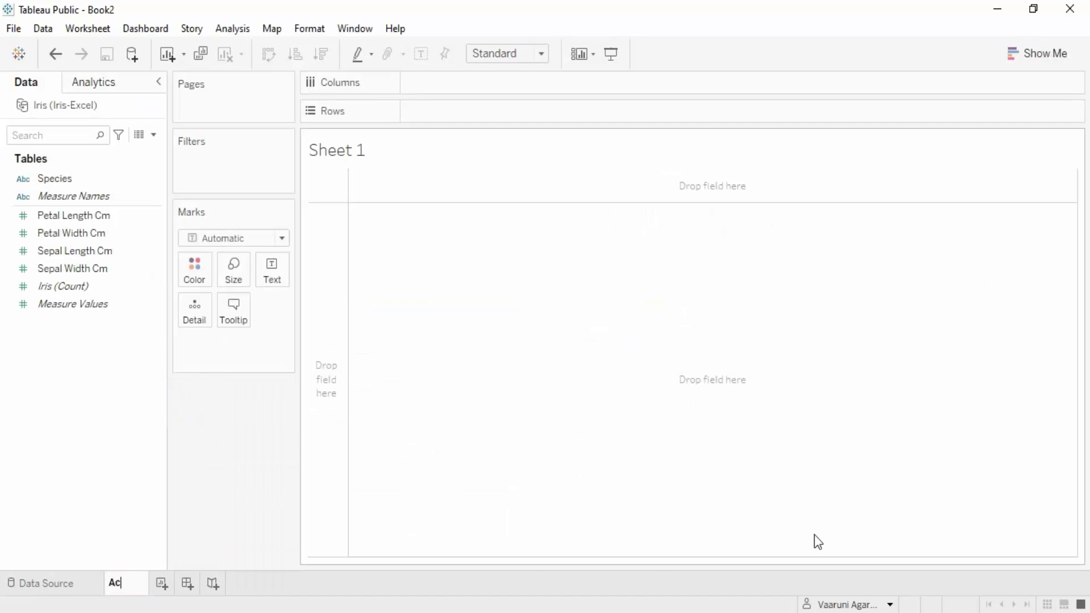
{"action": "type", "text": "tual Data"}
{"action": "key", "text": "Return"}
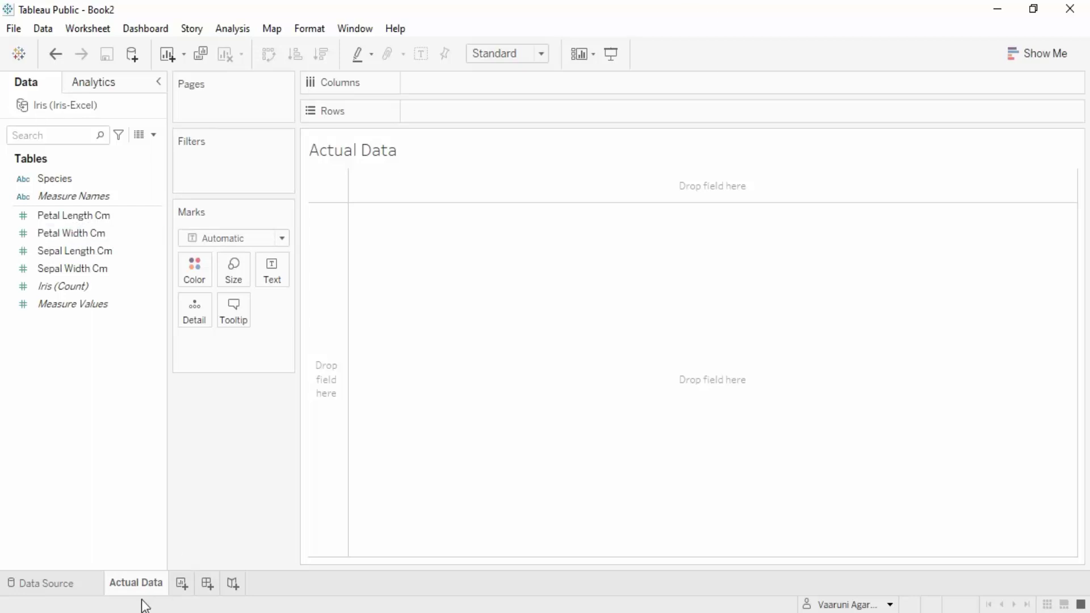
{"action": "double_click", "coordinate": [132, 585]}
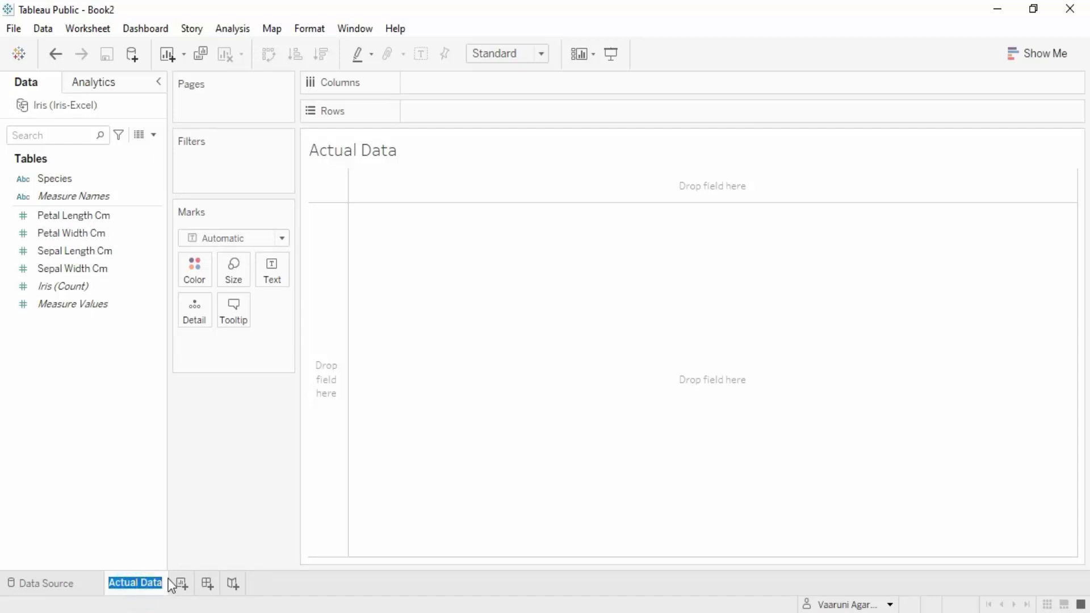
{"action": "left_click", "coordinate": [168, 580]}
{"action": "right_click", "coordinate": [127, 588]}
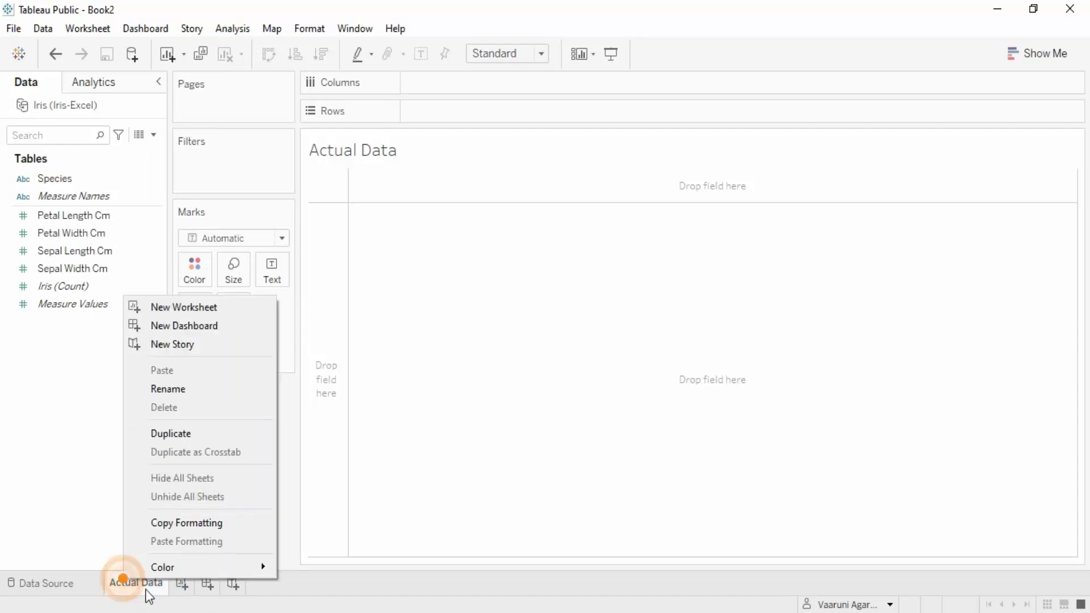
{"action": "left_click", "coordinate": [176, 388]}
{"action": "key", "text": "End"}
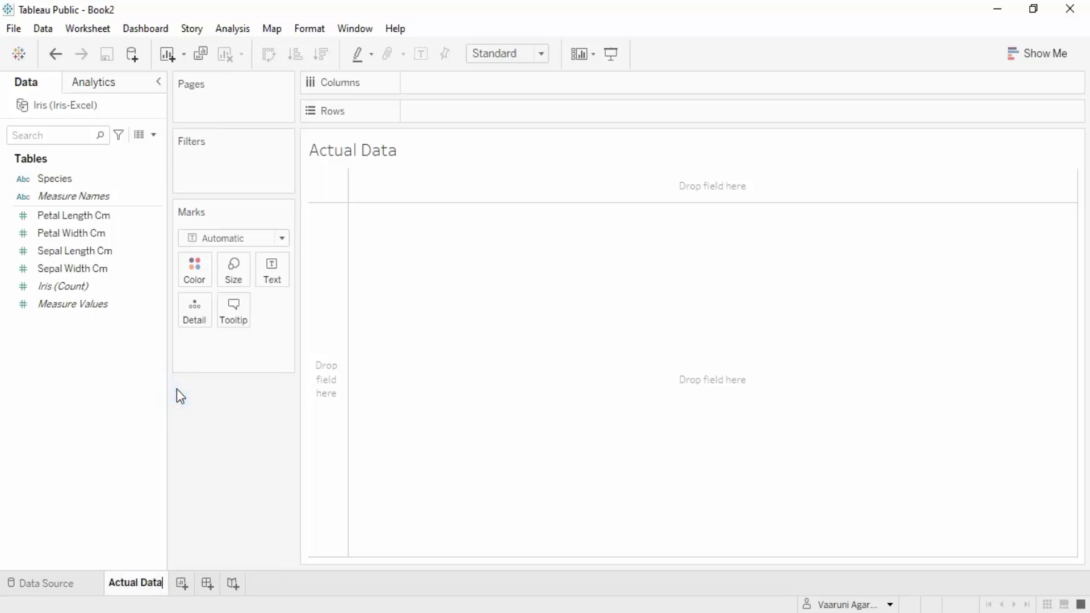
{"action": "type", "text": "- Pet"}
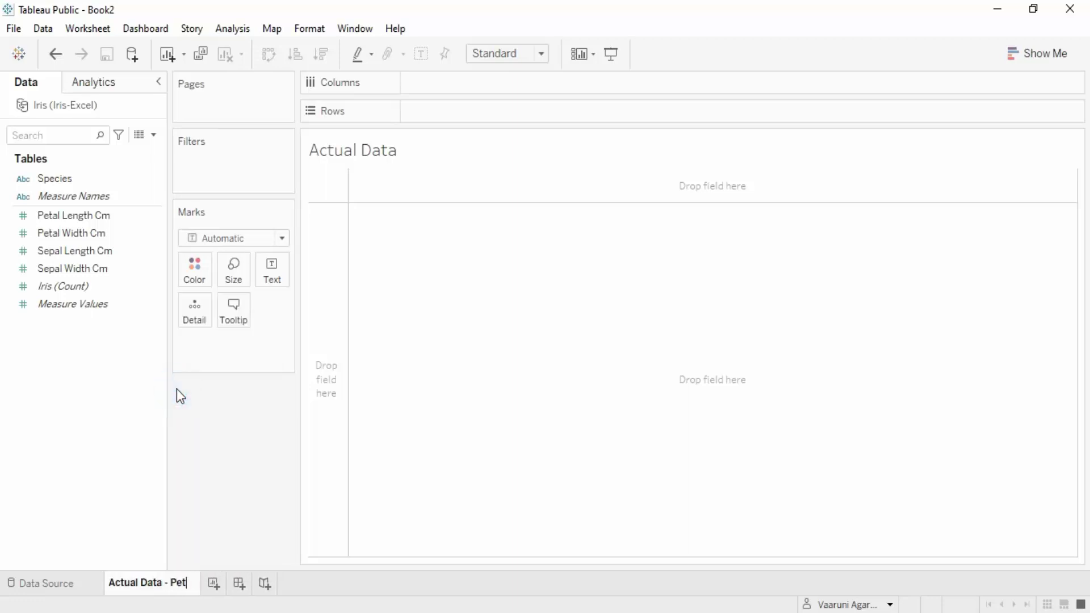
{"action": "type", "text": "al"}
{"action": "key", "text": "Return"}
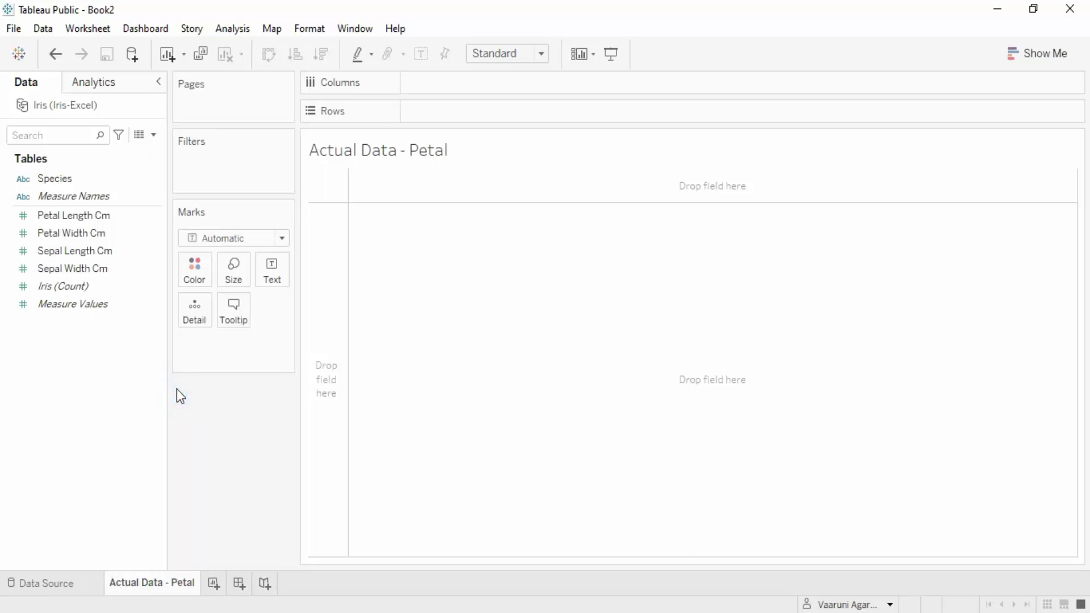
Add a new worksheet and rename it 'Actual Data - Sepal'.
{"action": "left_click", "coordinate": [214, 585]}
{"action": "right_click", "coordinate": [230, 590]}
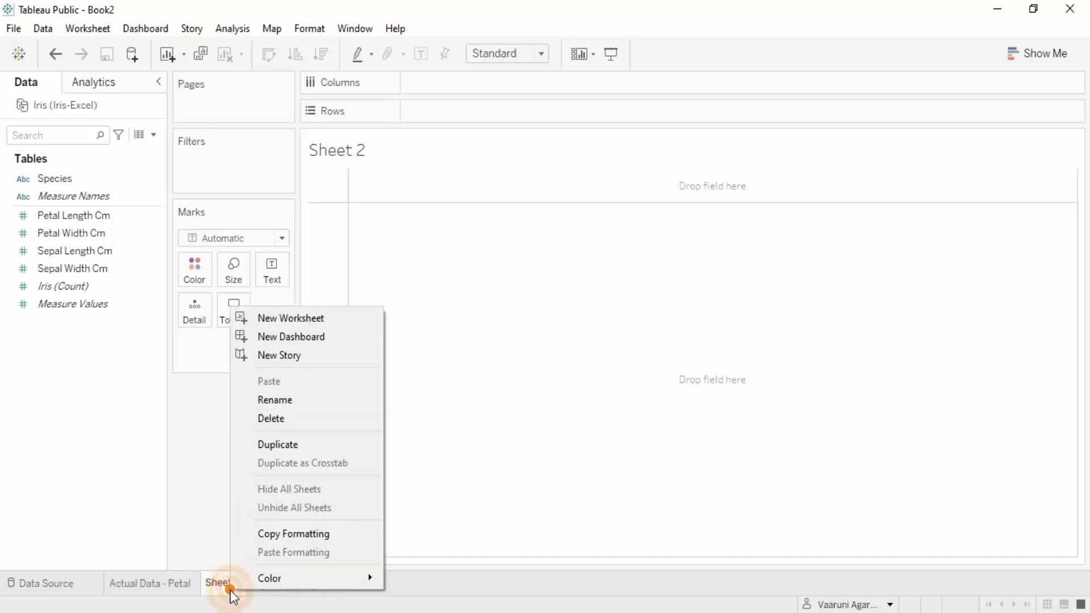
{"action": "left_click", "coordinate": [277, 402]}
{"action": "type", "text": "Actual"}
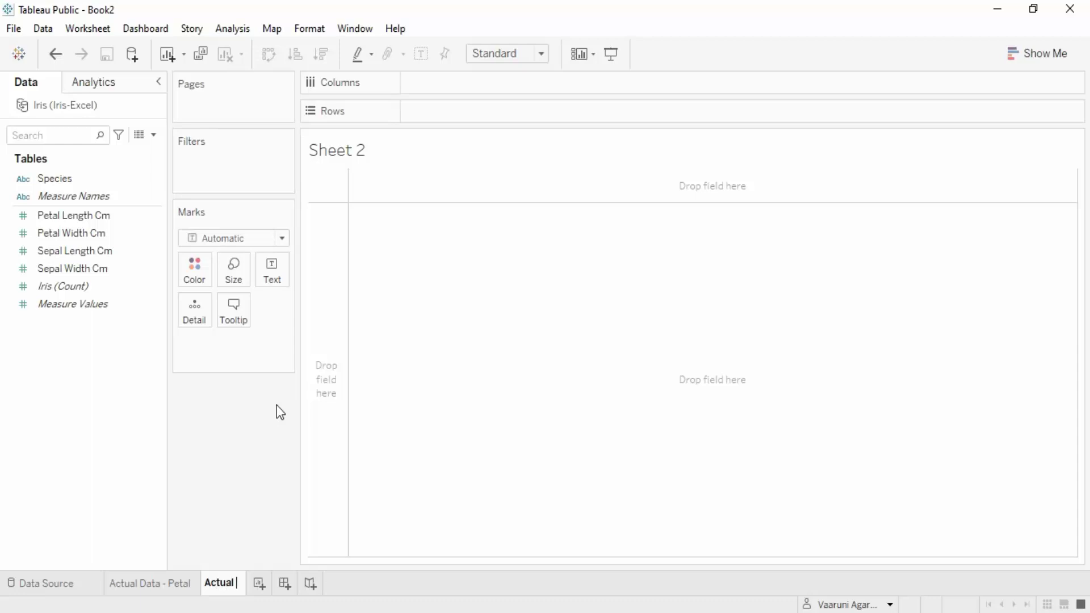
{"action": "type", "text": " Data - Sepal"}
{"action": "key", "text": "Return"}
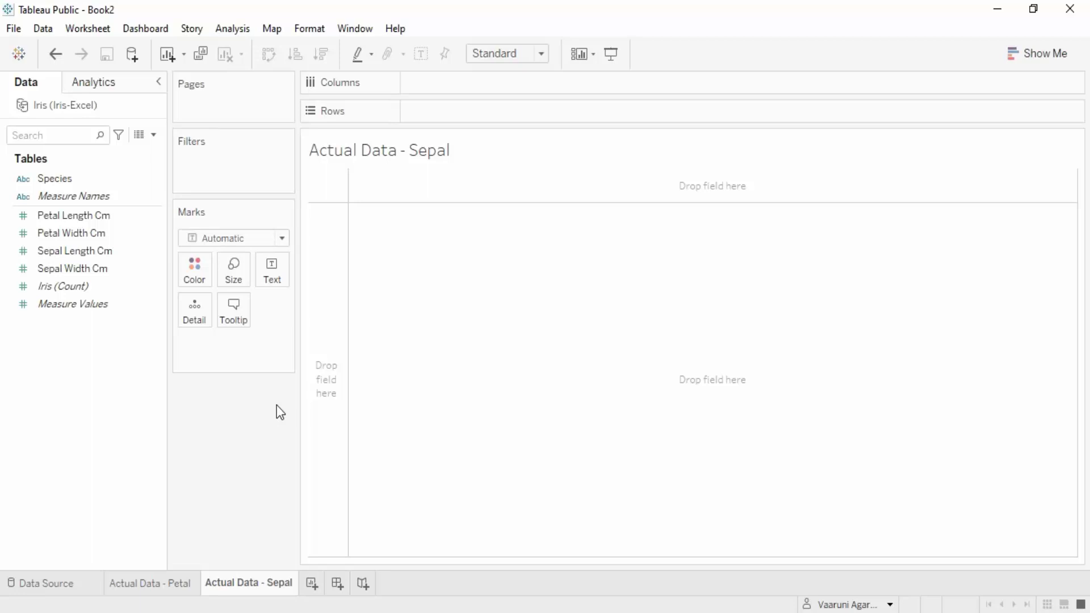
On the Actual Data - Petal sheet, put Petal Length Cm on Columns and Petal Width Cm on Rows.
{"action": "left_click", "coordinate": [129, 568]}
{"action": "left_click_drag", "start_coordinate": [79, 222], "coordinate": [463, 94]}
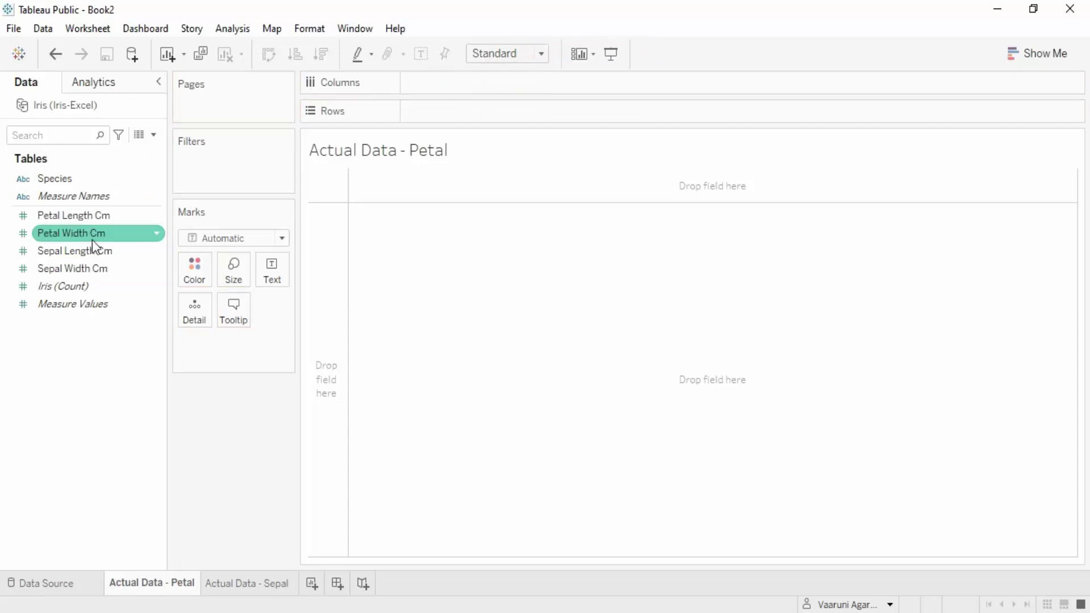
{"action": "mouse_move", "coordinate": [84, 223]}
{"action": "left_mouse_down"}
{"action": "mouse_move", "coordinate": [489, 102]}
{"action": "mouse_move", "coordinate": [460, 97]}
{"action": "left_mouse_up"}
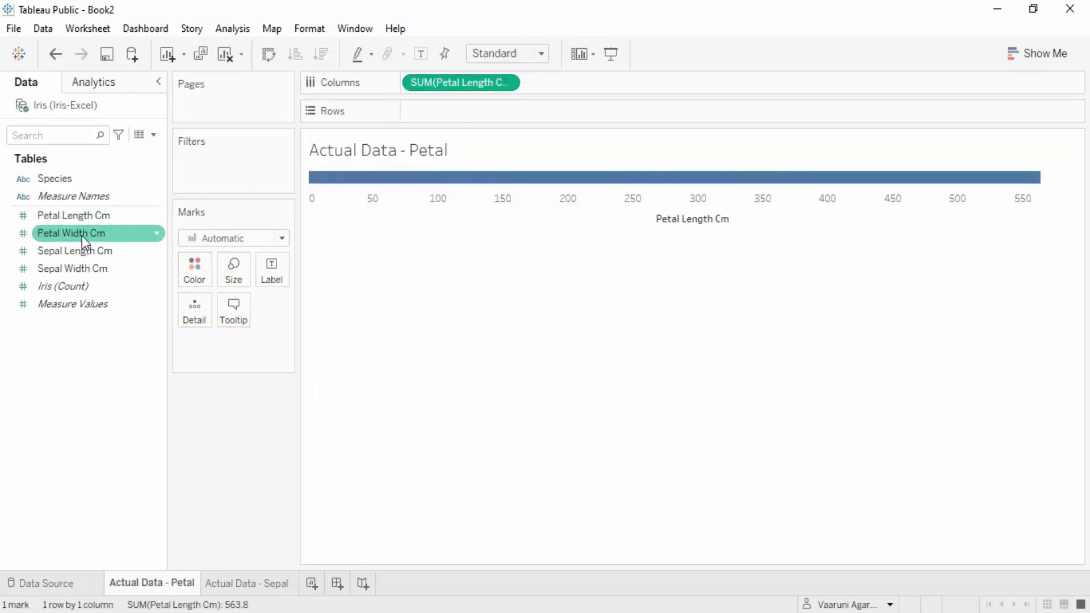
{"action": "left_click_drag", "start_coordinate": [82, 234], "coordinate": [465, 117]}
Turn off Aggregate Measures to plot all 150 flowers, and fit the chart to Entire View.
{"action": "mouse_move", "coordinate": [659, 202]}
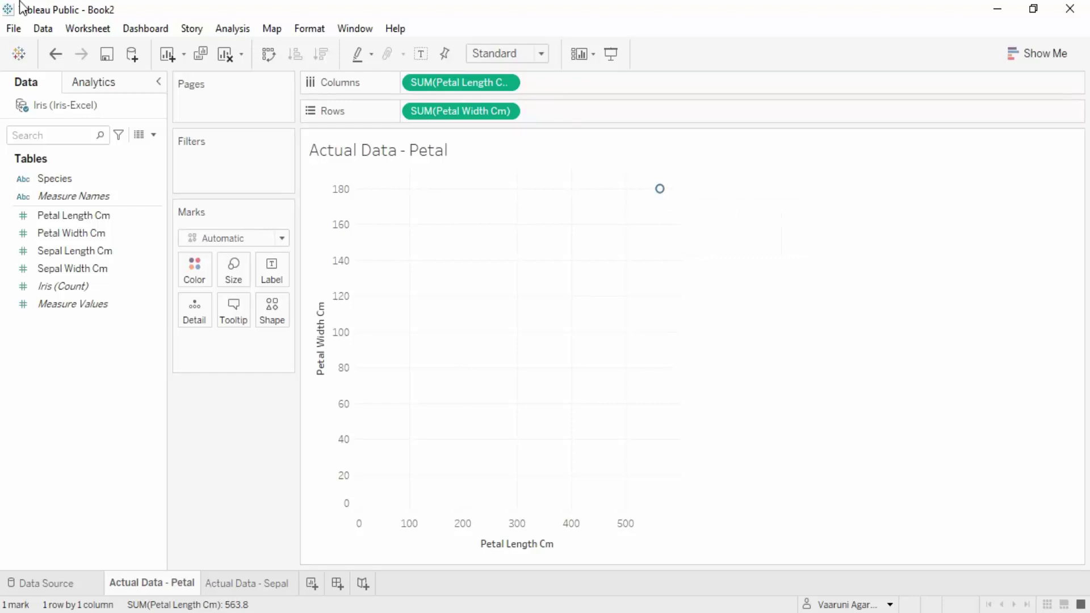
{"action": "left_click", "coordinate": [230, 28]}
{"action": "left_click", "coordinate": [239, 70]}
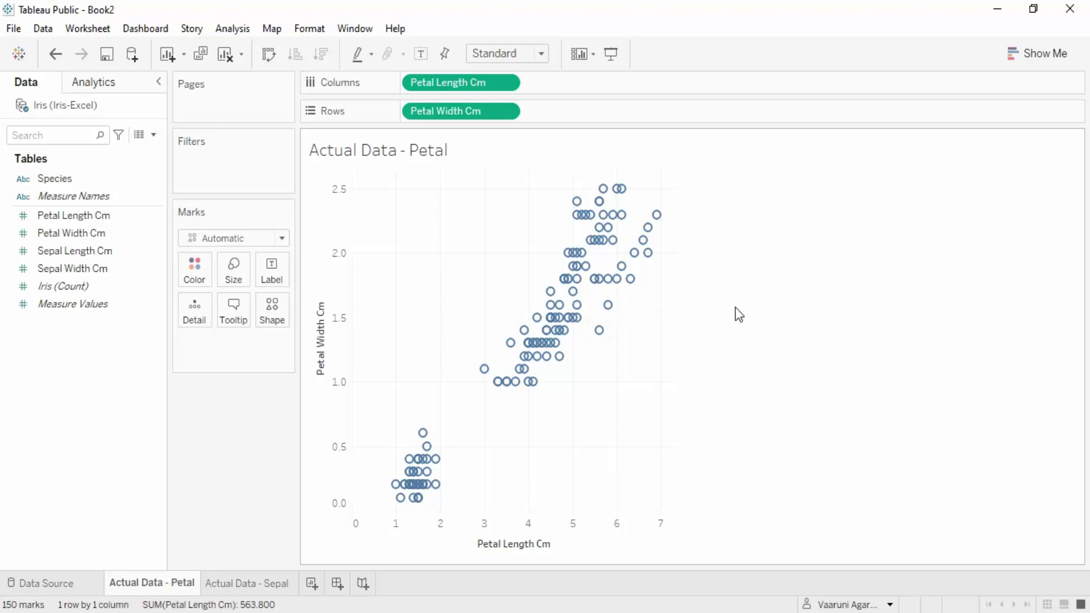
{"action": "left_click", "coordinate": [543, 53]}
{"action": "left_click", "coordinate": [528, 112]}
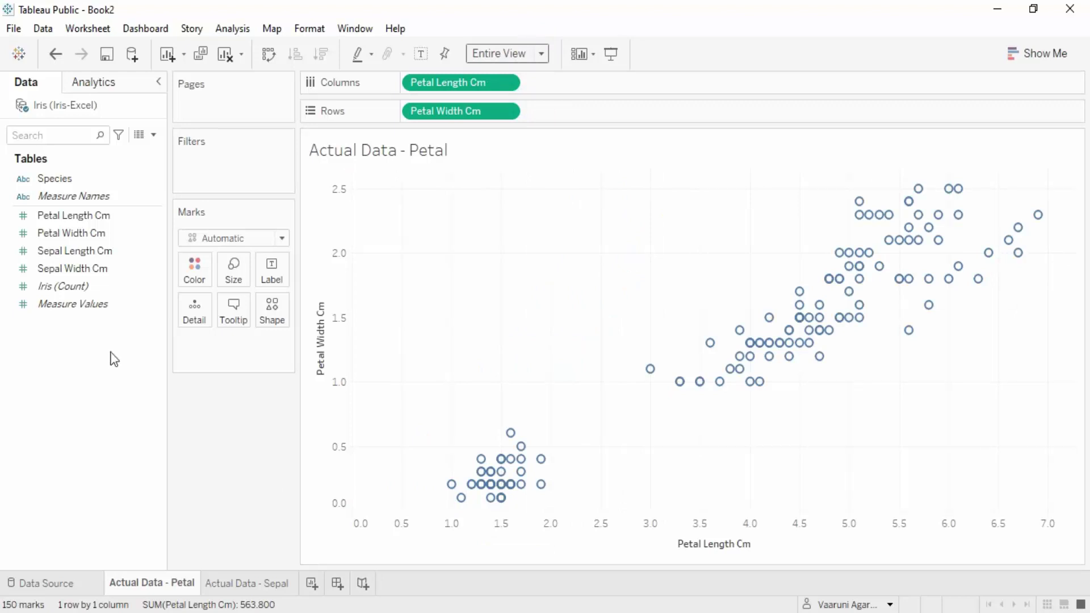
Drop the Species field on the Color card to colour points by Iris-setosa, versicolor and virginica.
{"action": "left_click", "coordinate": [86, 285]}
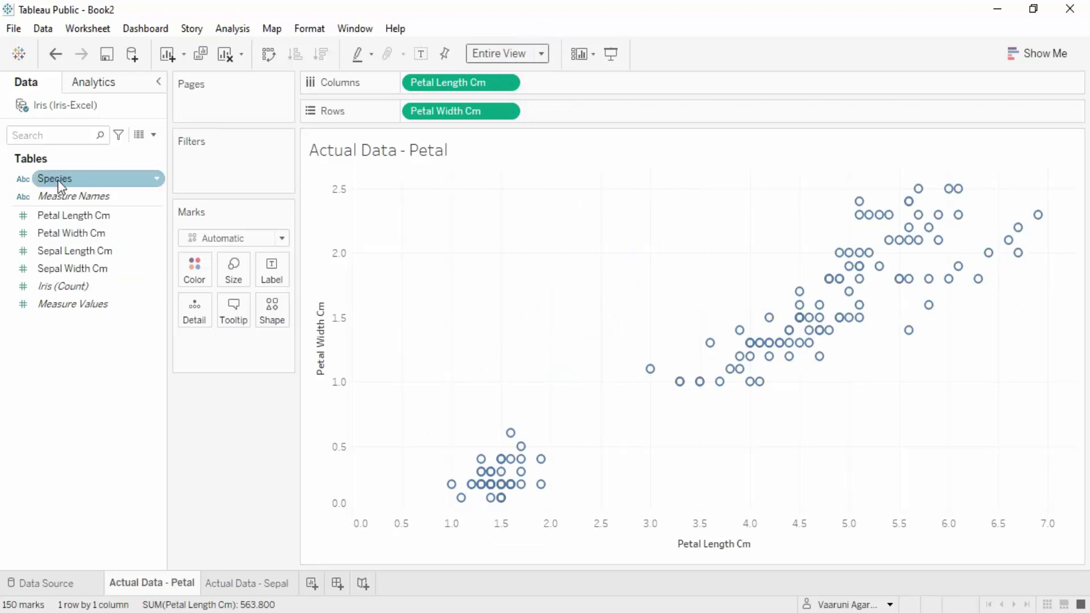
{"action": "left_click_drag", "start_coordinate": [59, 183], "coordinate": [193, 269]}
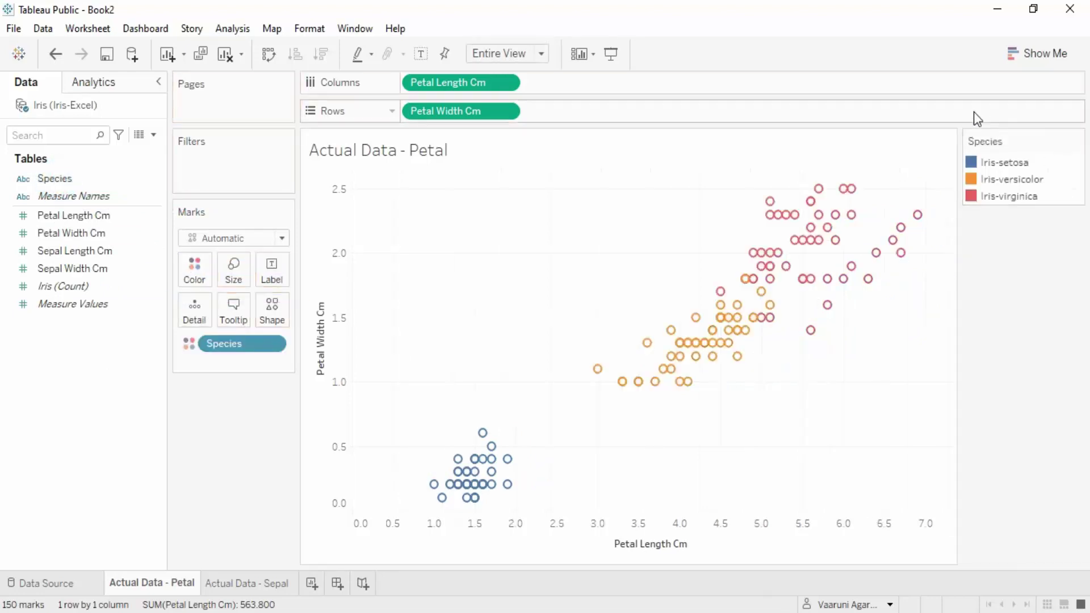